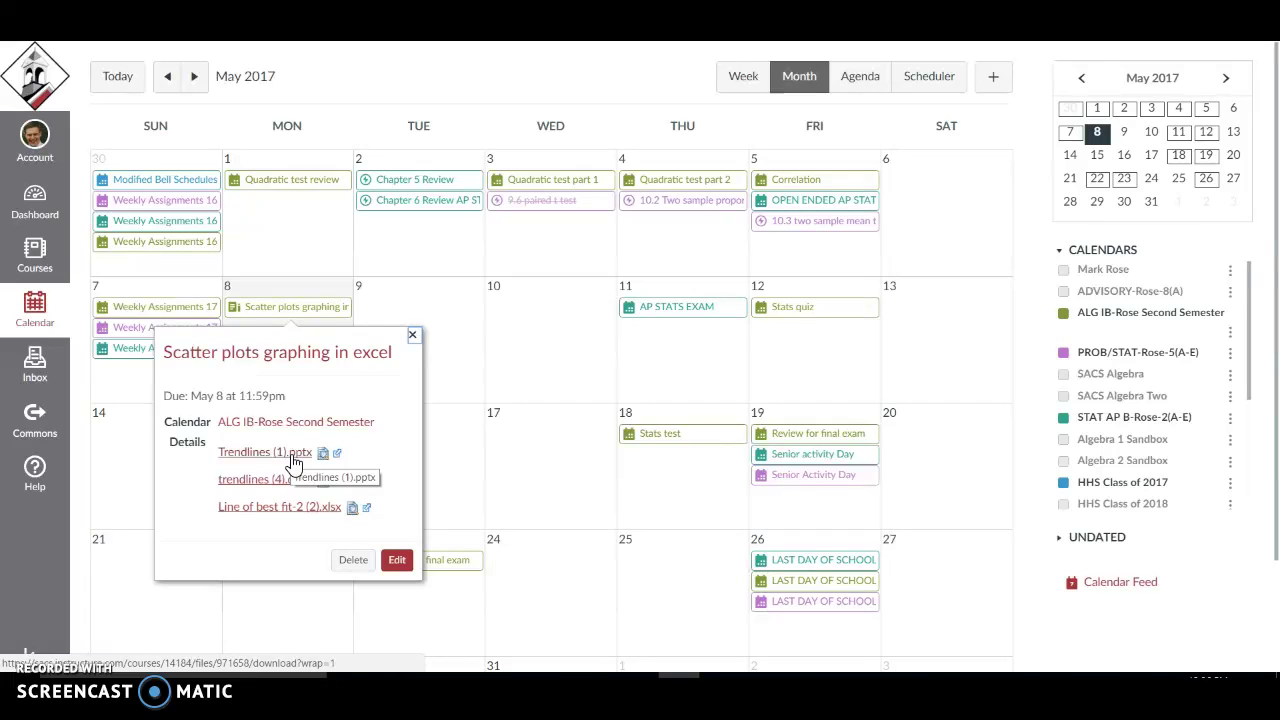
Download trendlines (4).docx and Line of best fit-2 (2).xlsx from the May 8 calendar event "Scatter plots graphing in excel".
{"action": "left_click", "coordinate": [326, 316]}
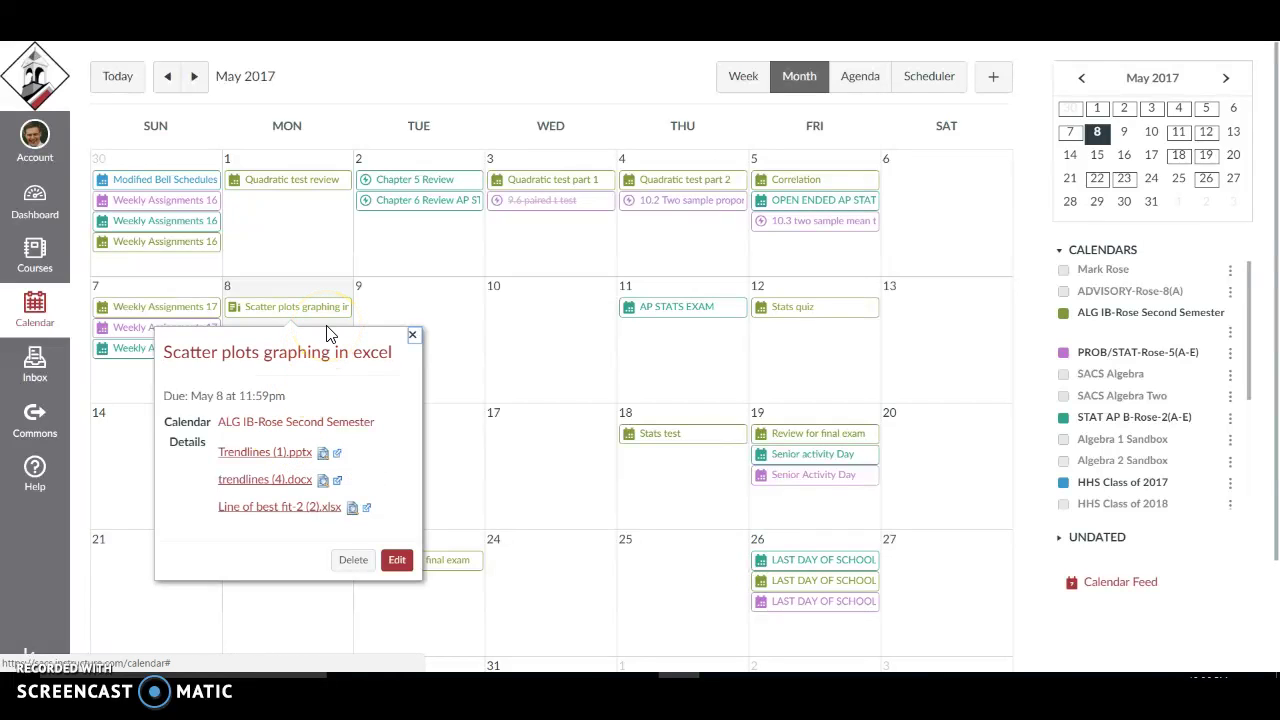
{"action": "left_click", "coordinate": [266, 482]}
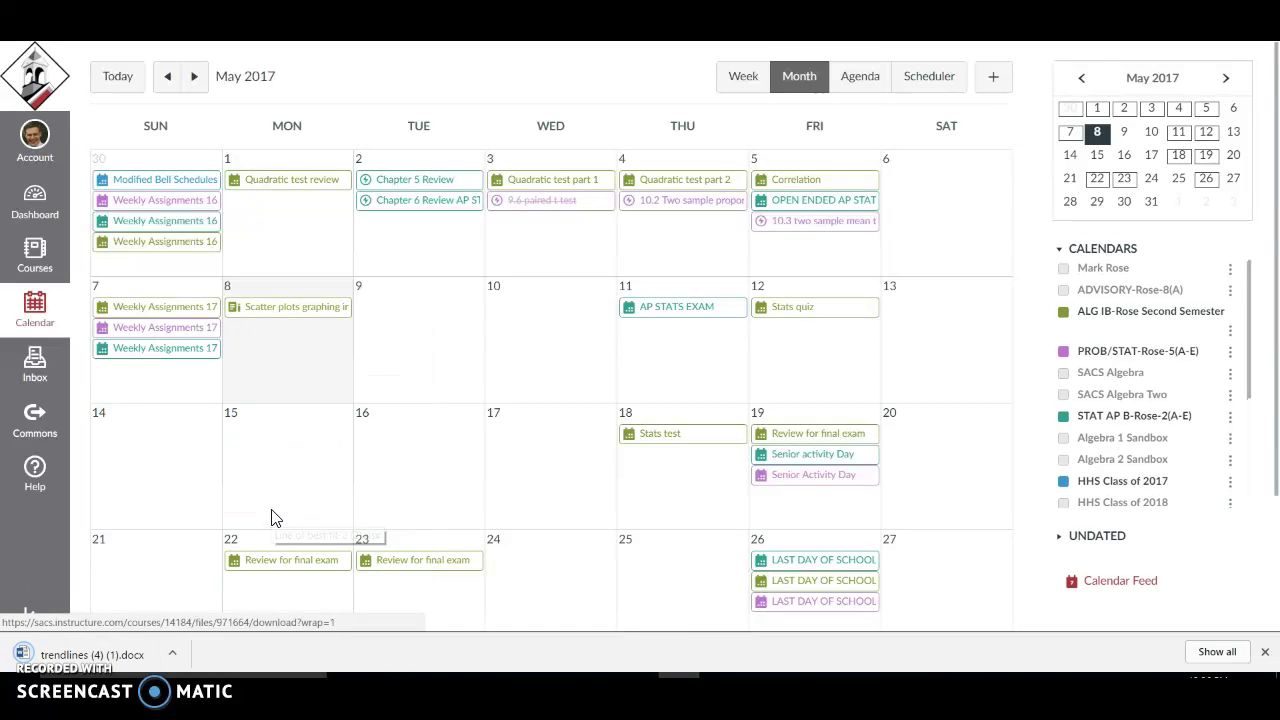
{"action": "left_click", "coordinate": [279, 535]}
{"action": "left_click", "coordinate": [265, 308]}
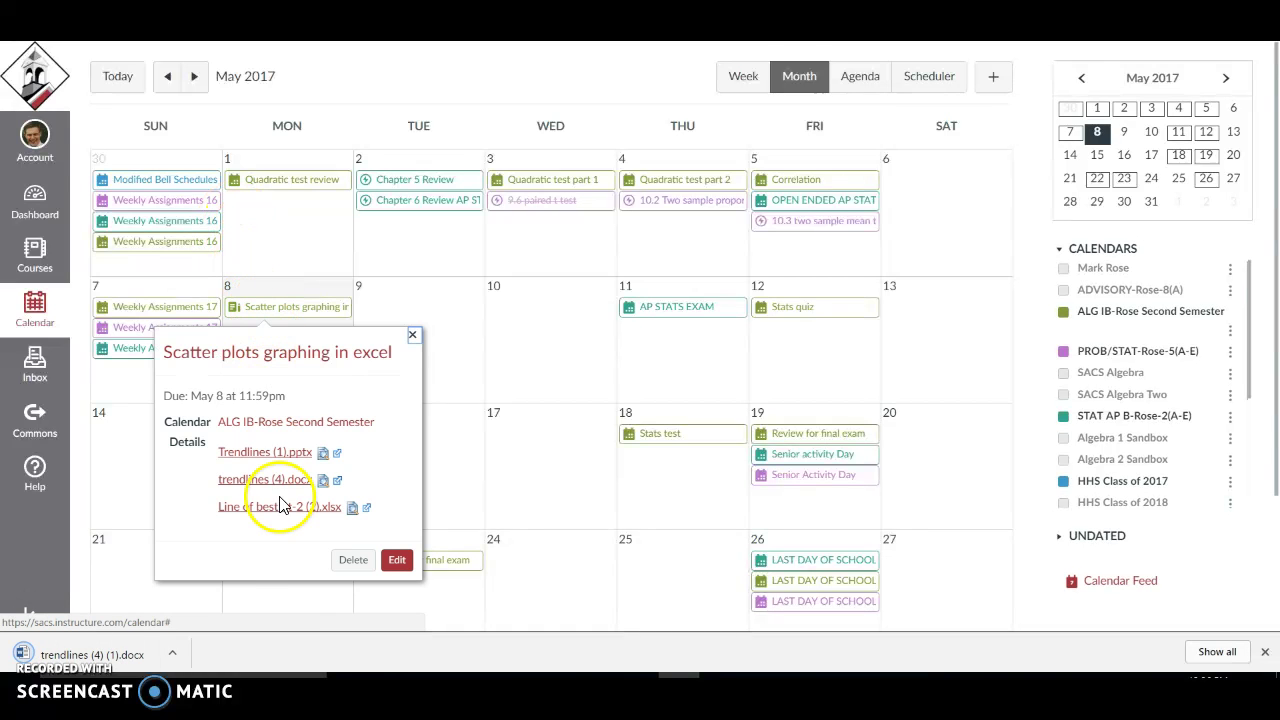
{"action": "left_click", "coordinate": [272, 507]}
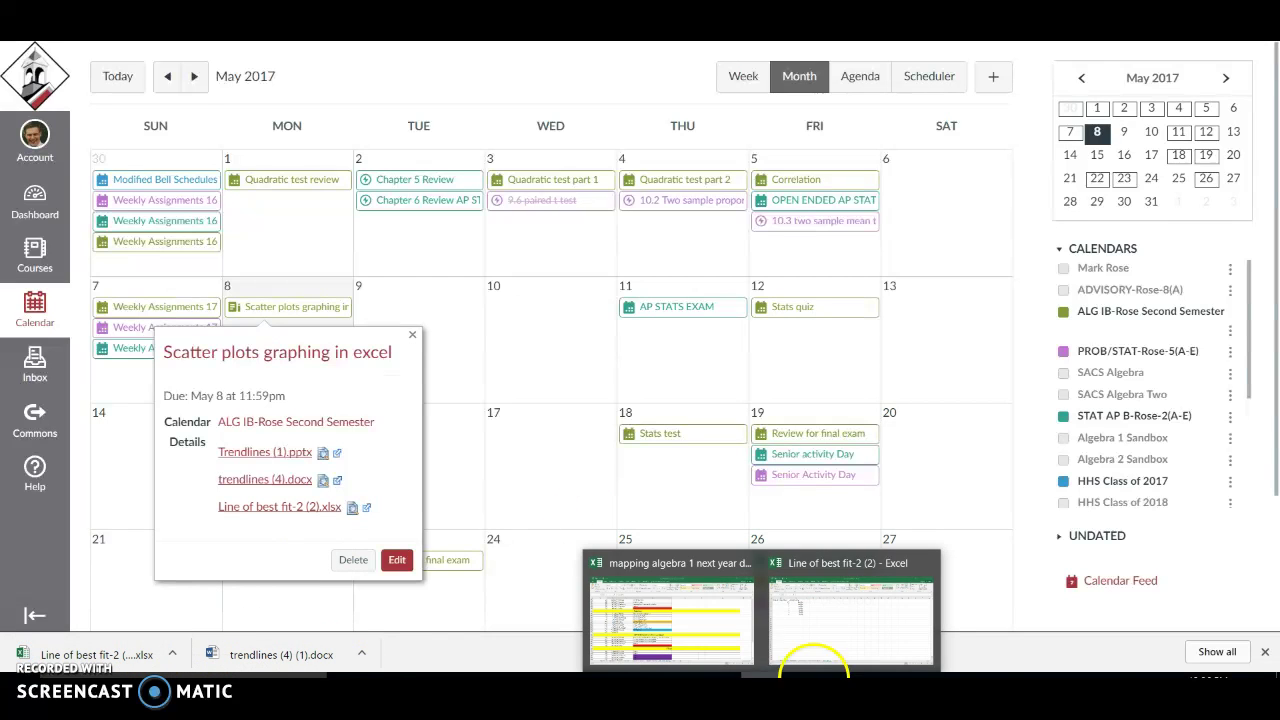
Switch to the Line of best fit-2 (2) workbook in Excel and delete the existing Tweet Value chart on the Tweeting sheet.
{"action": "left_click", "coordinate": [809, 630]}
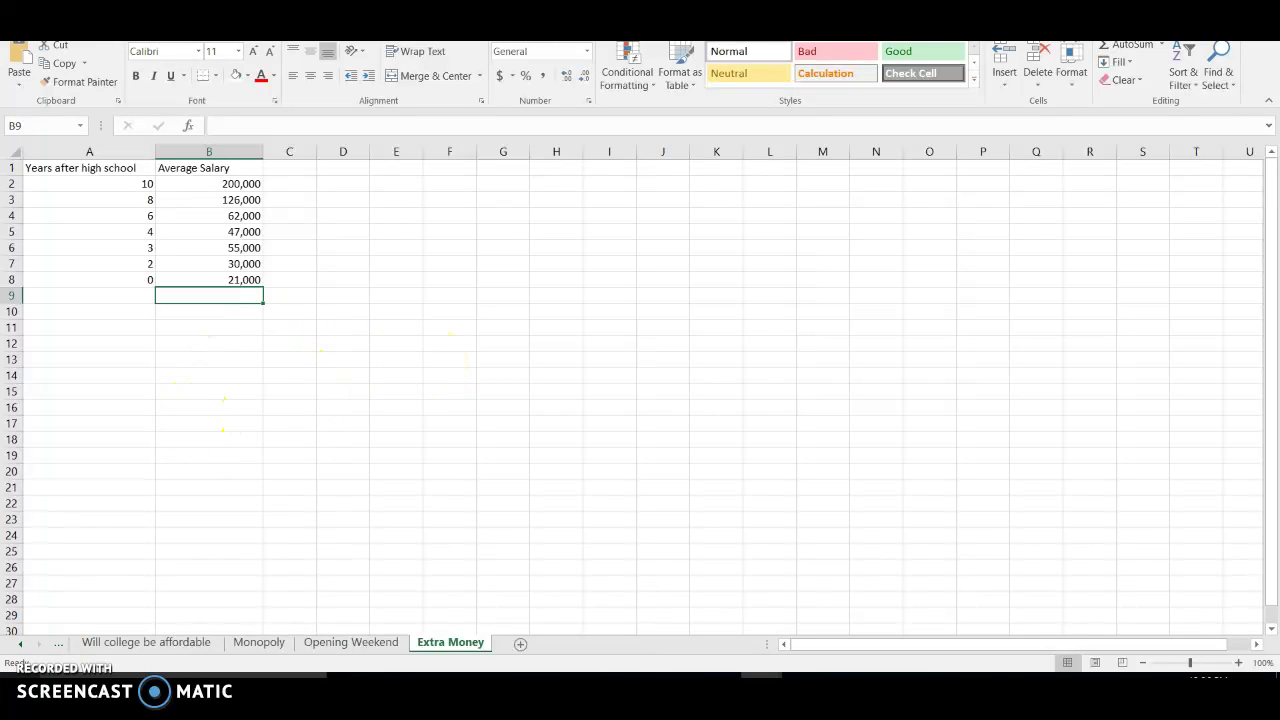
{"action": "left_click", "coordinate": [19, 645]}
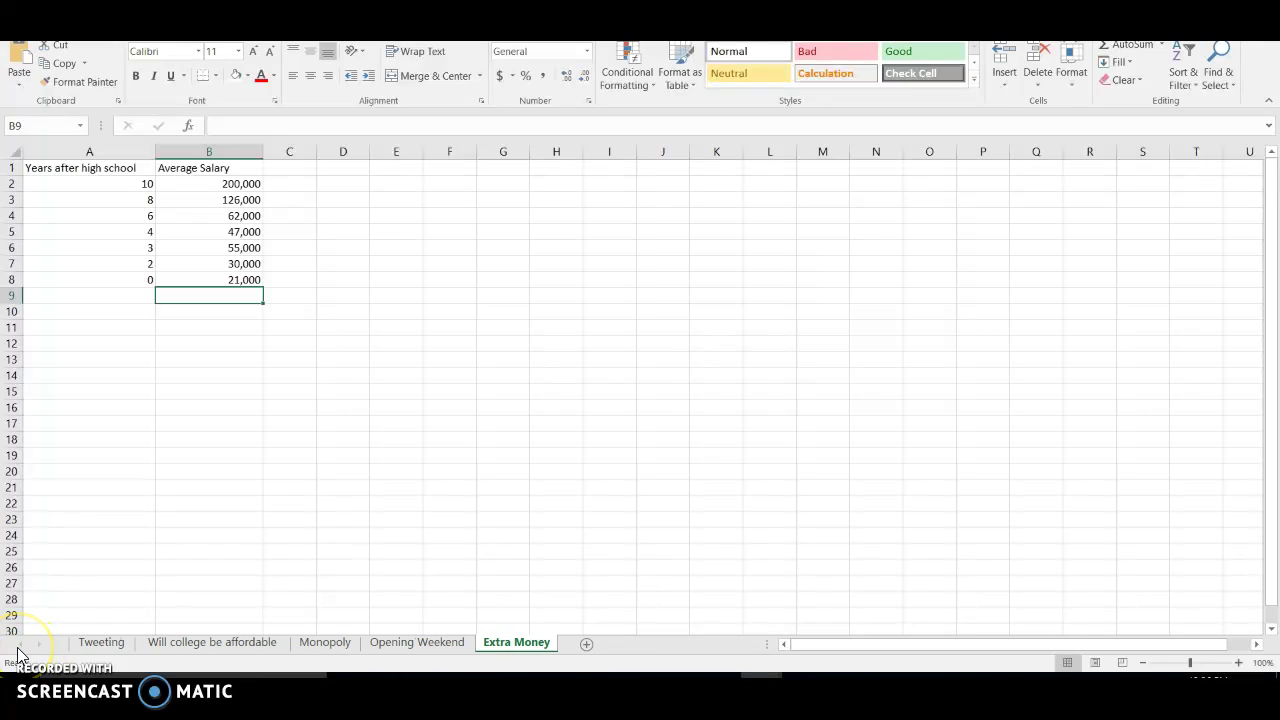
{"action": "left_click", "coordinate": [102, 645]}
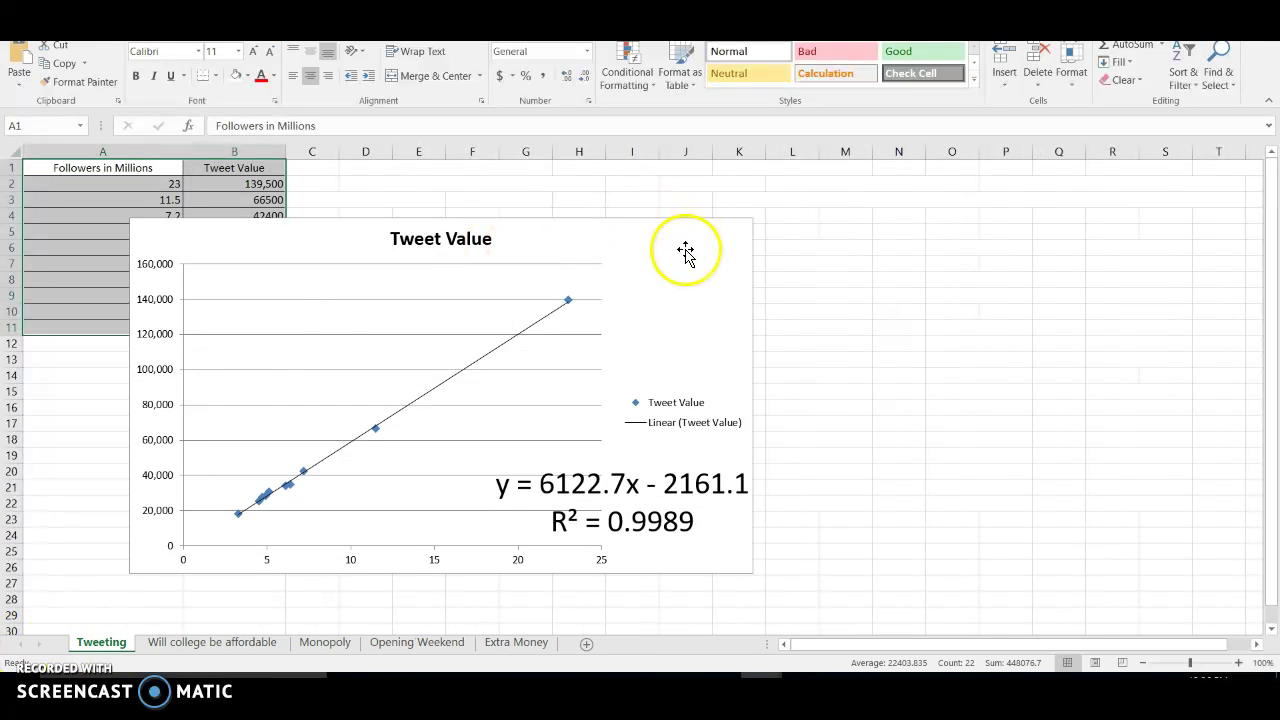
{"action": "left_click", "coordinate": [685, 253]}
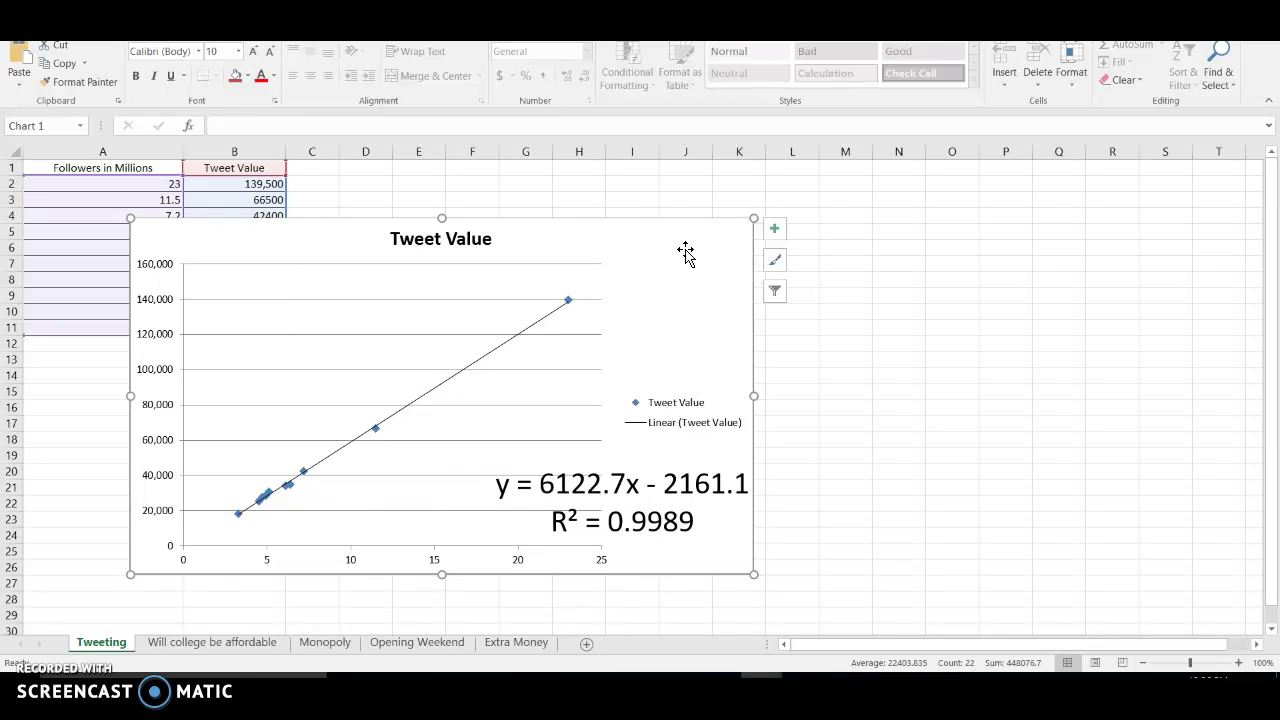
{"action": "key", "text": "Delete"}
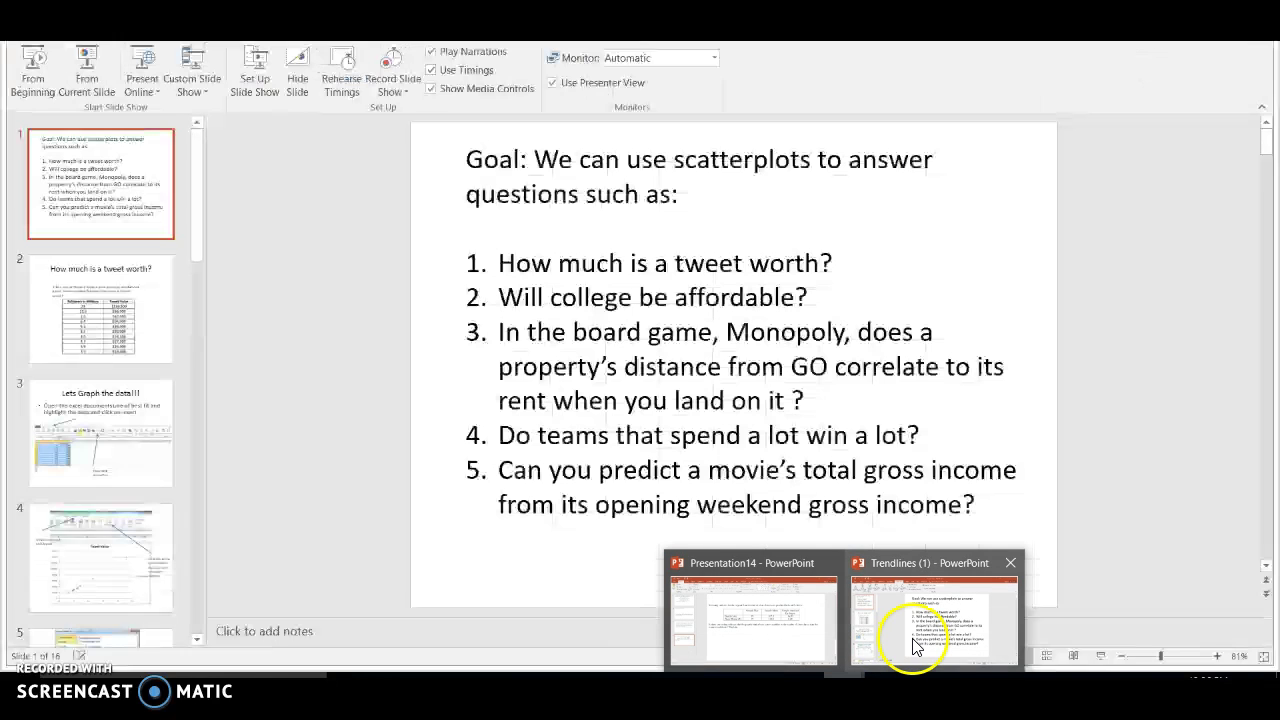
Switch to the Trendlines (1) presentation in PowerPoint and review the goal slide and the "How much is a tweet worth?" data slide.
{"action": "left_click", "coordinate": [912, 640]}
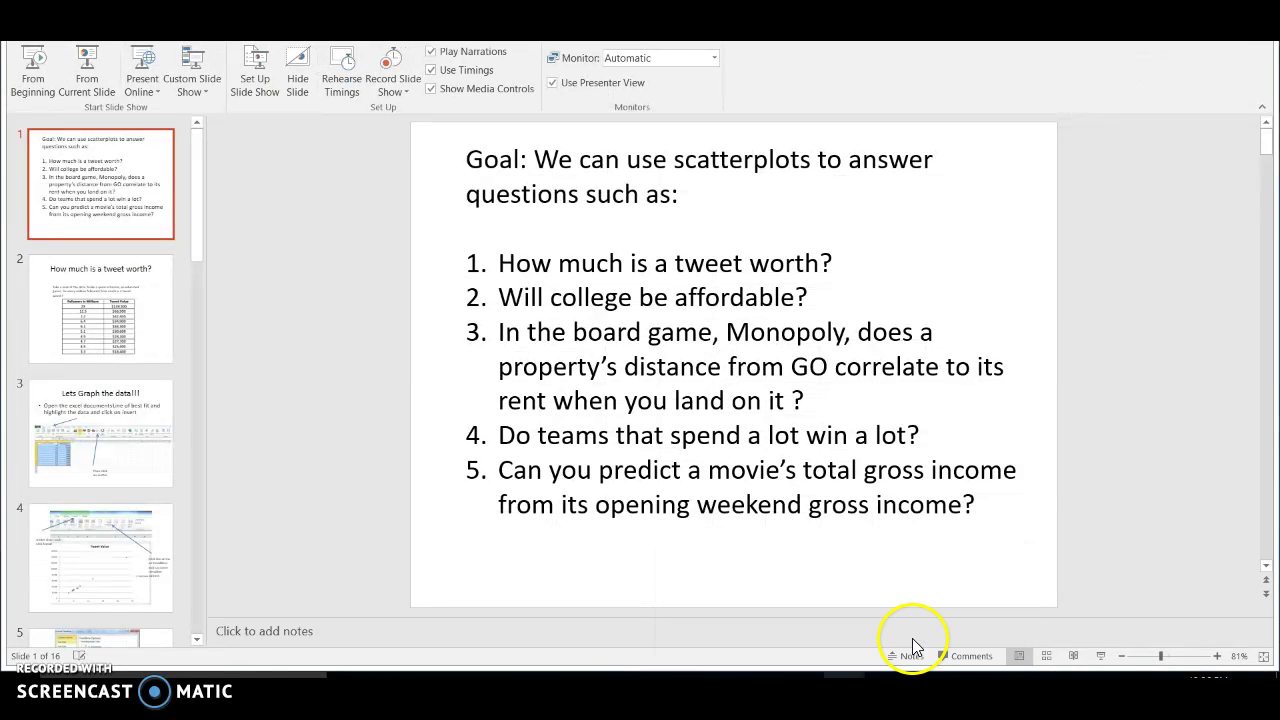
{"action": "left_click", "coordinate": [86, 76]}
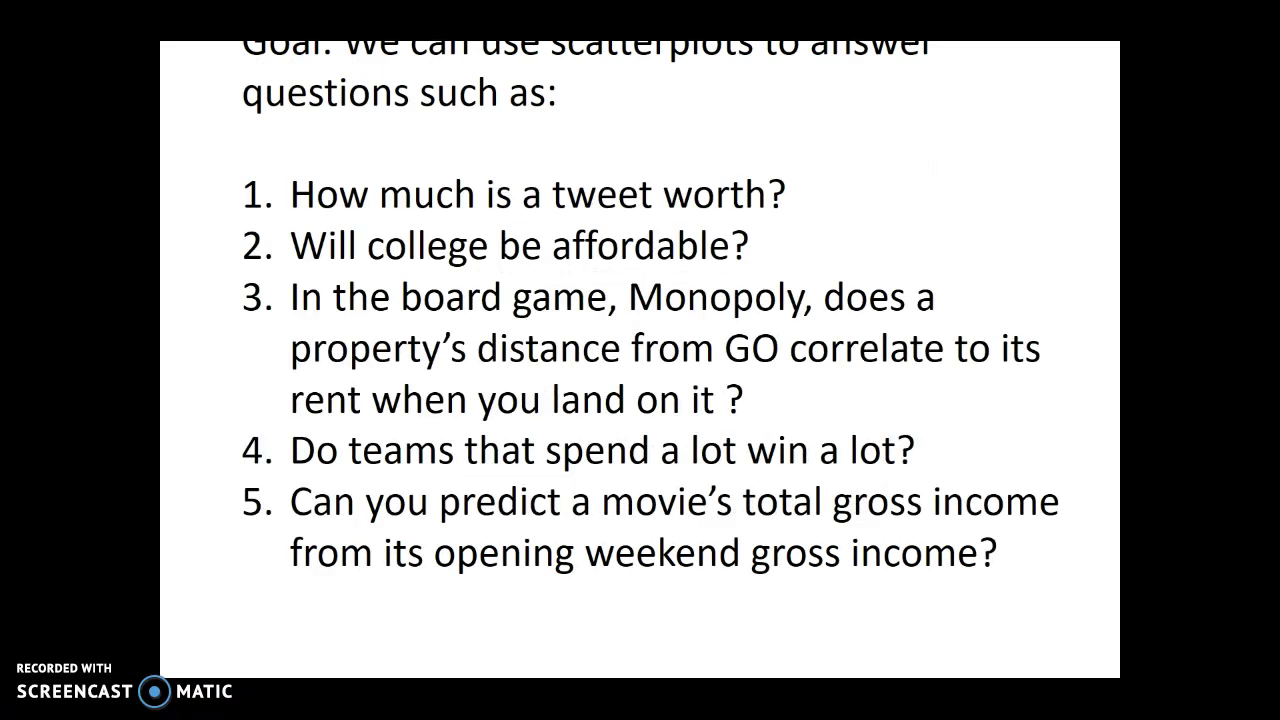
{"action": "key", "text": "Escape"}
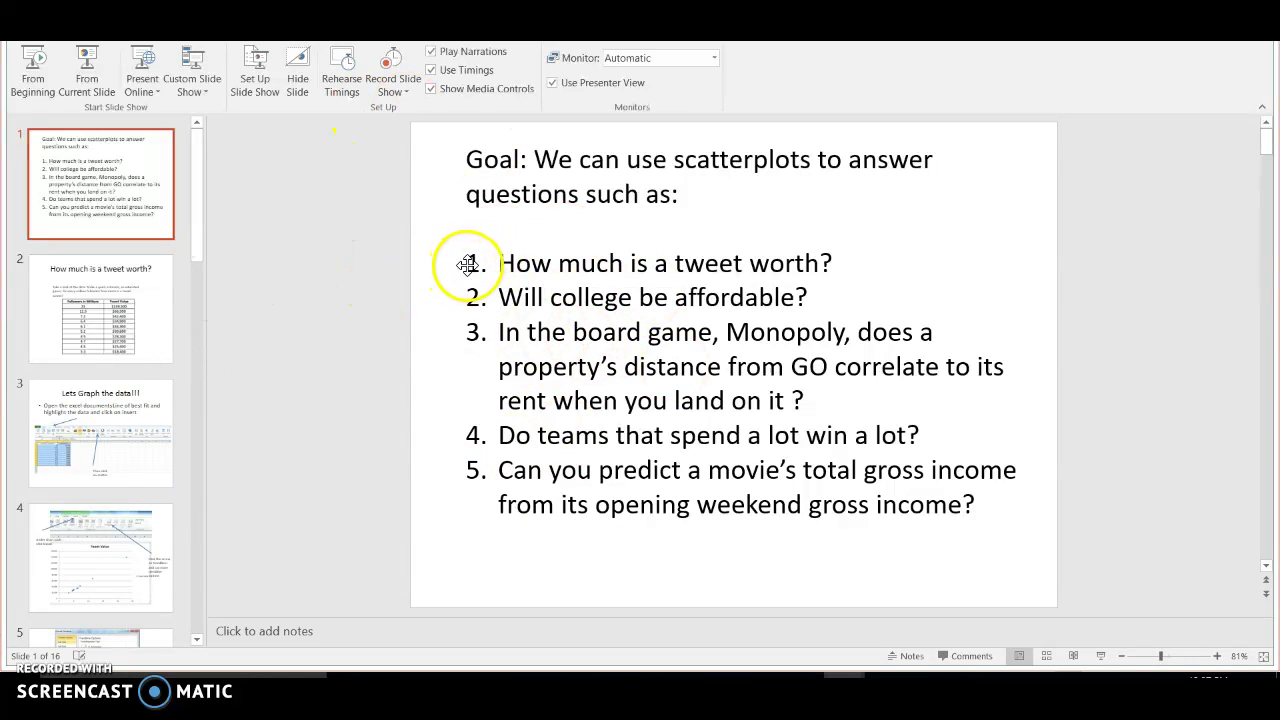
{"action": "left_click_drag", "start_coordinate": [496, 264], "coordinate": [851, 264]}
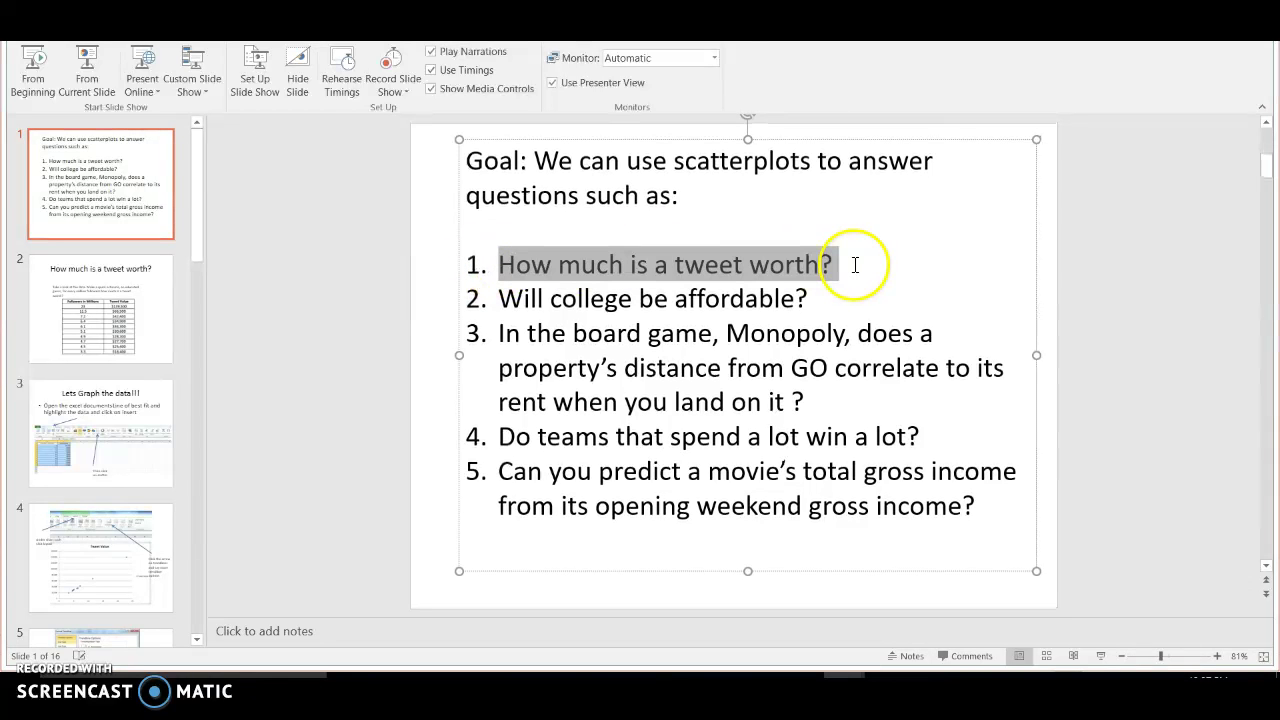
{"action": "left_click", "coordinate": [141, 287]}
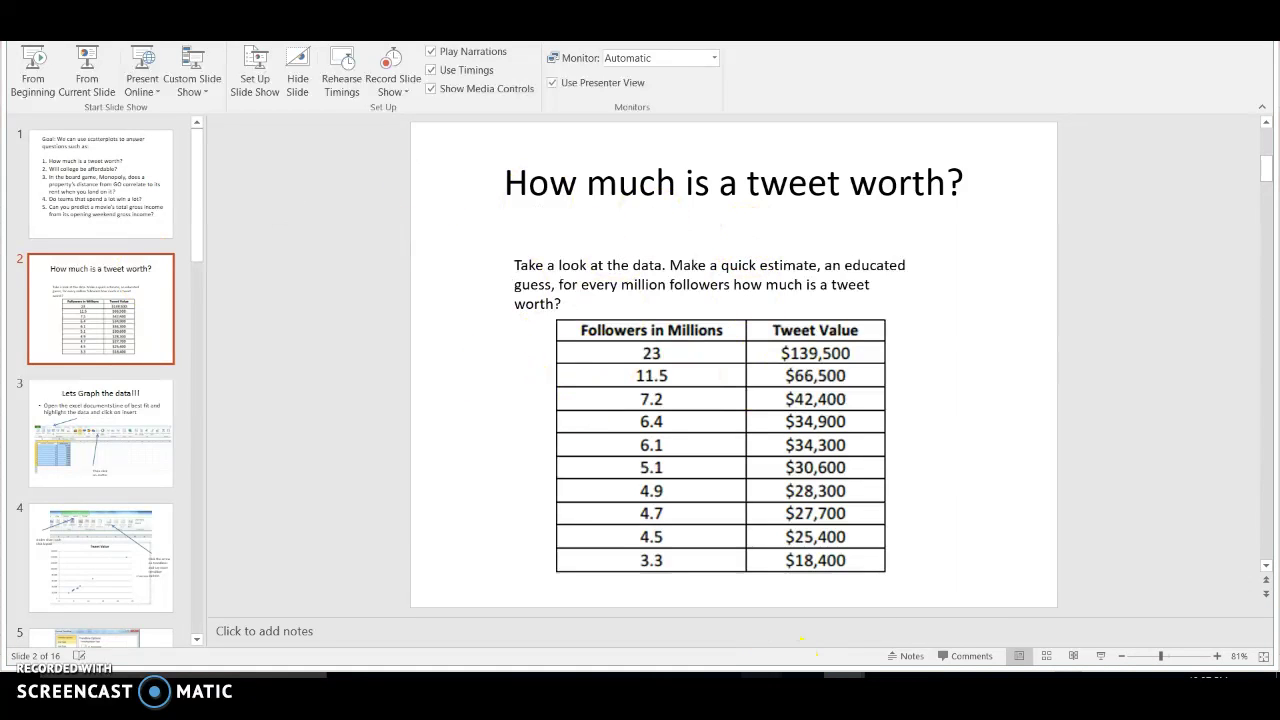
Return to the Tweeting sheet in Excel and divide 139000 by 23 in Calculator to estimate the tweet value per million followers.
{"action": "mouse_move", "coordinate": [762, 676]}
{"action": "left_click", "coordinate": [814, 632]}
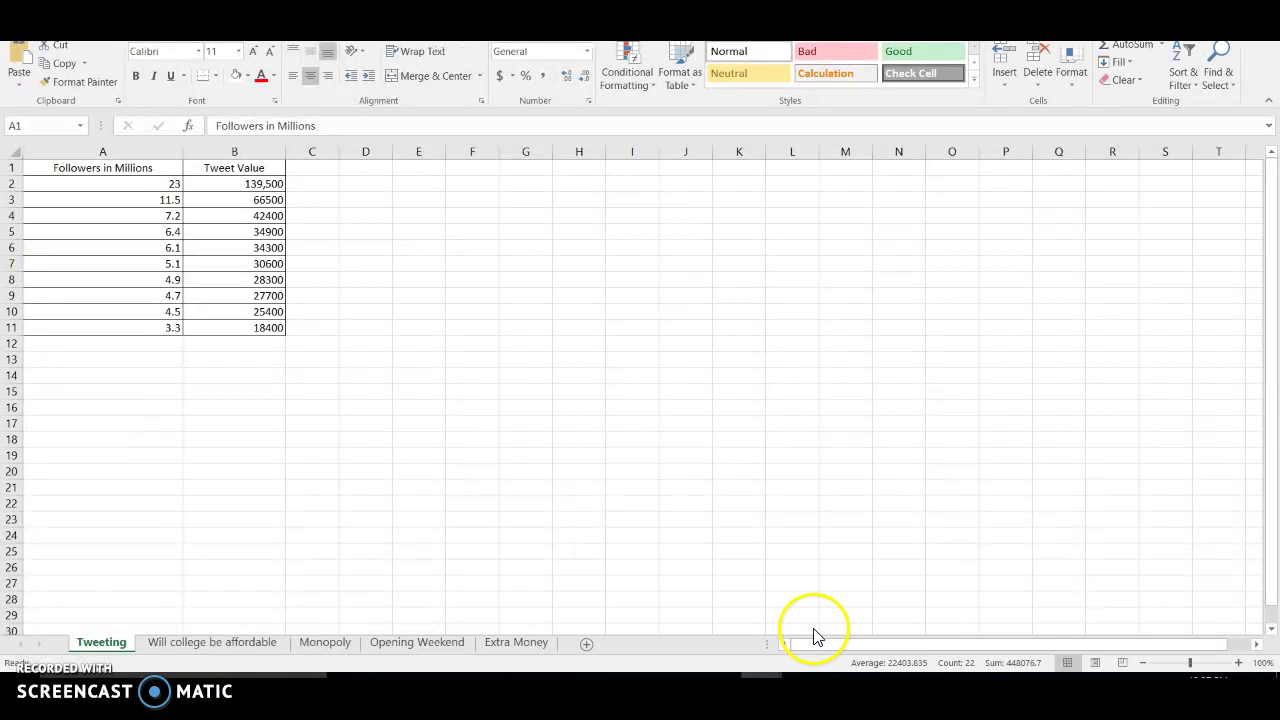
{"action": "left_click", "coordinate": [389, 309]}
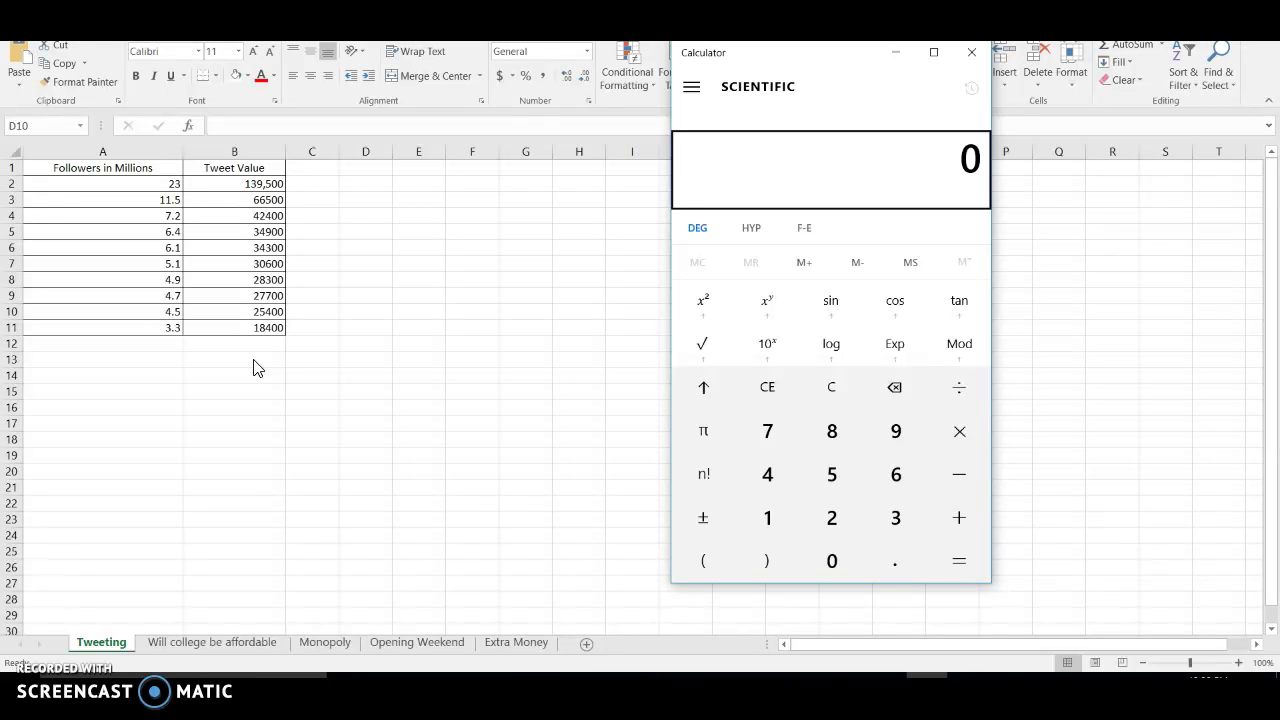
{"action": "type", "text": "9000"}
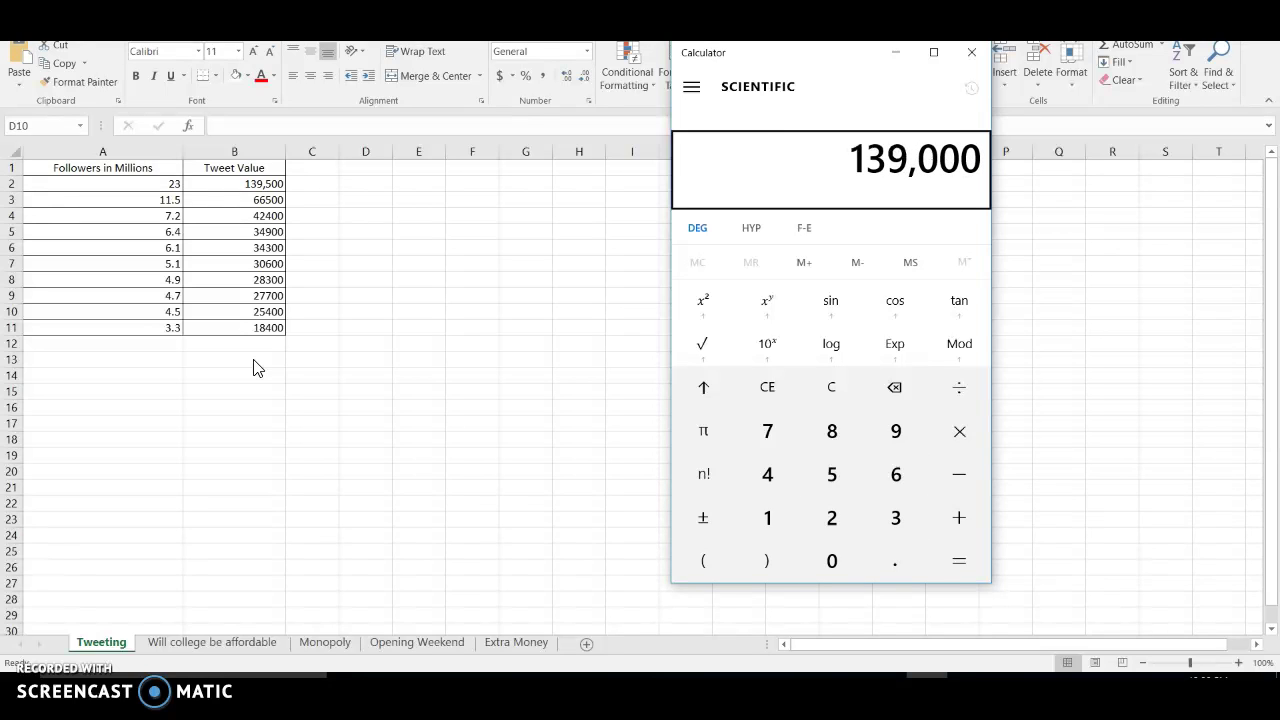
{"action": "type", "text": "23"}
{"action": "key", "text": "Return"}
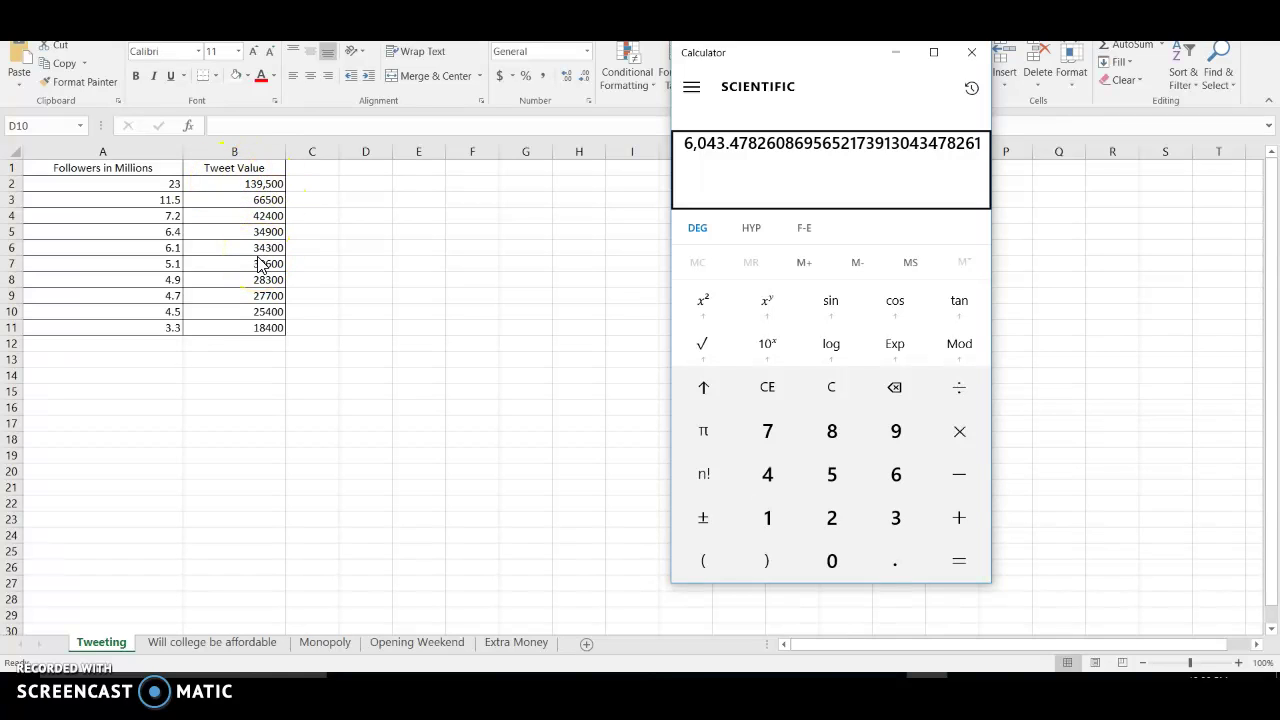
Divide 42400 by 7.2 for the account with 7.2 million followers, and return to the Tweeting sheet in Excel.
{"action": "type", "text": "42400"}
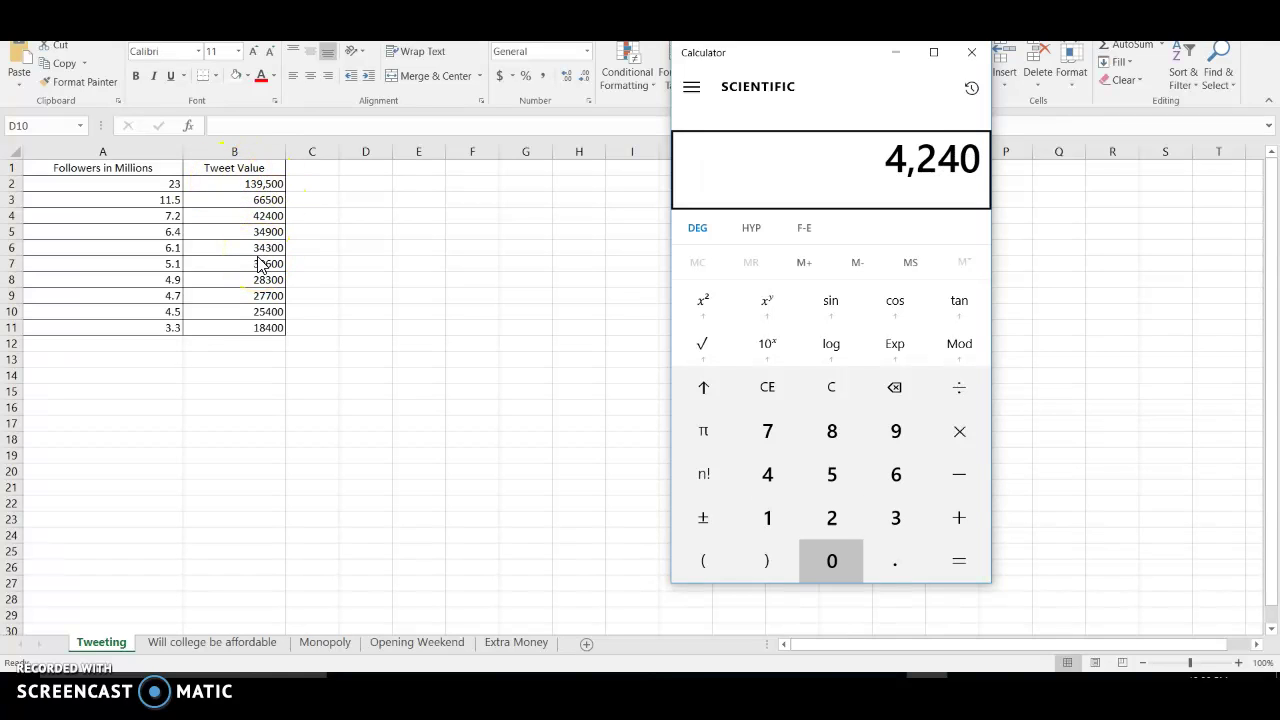
{"action": "key", "text": "slash"}
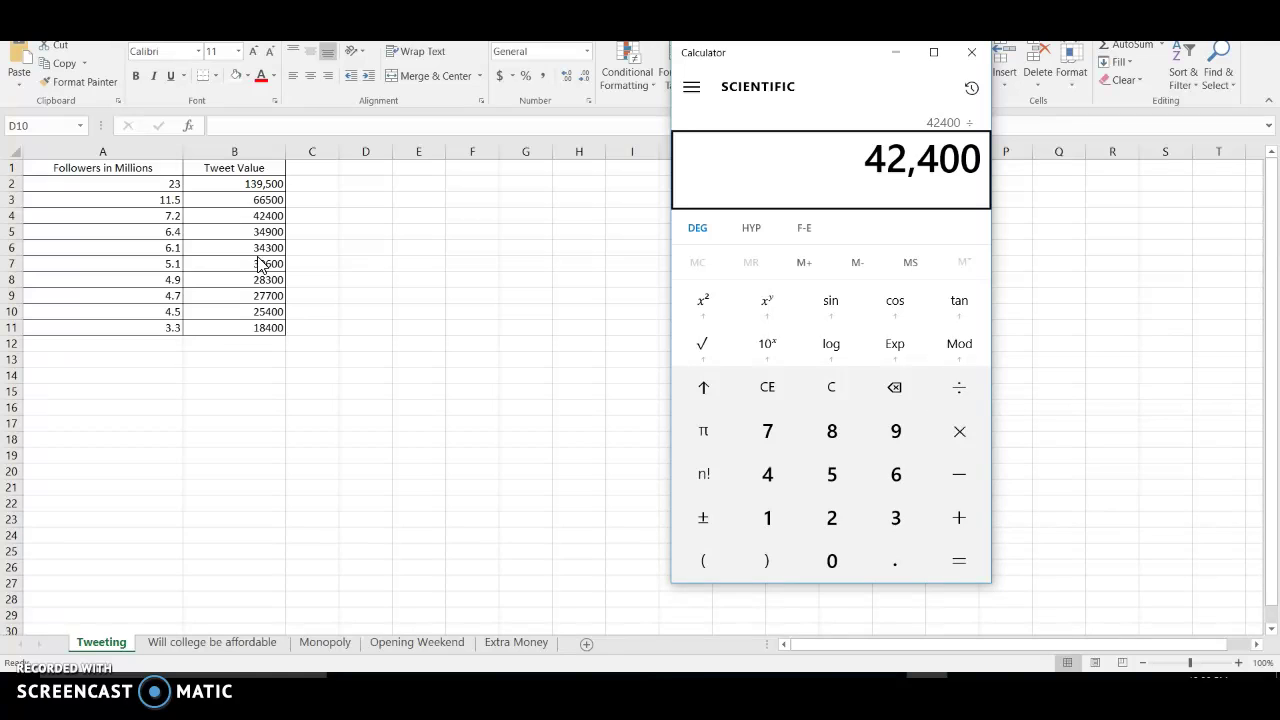
{"action": "type", "text": "7.2"}
{"action": "key", "text": "Return"}
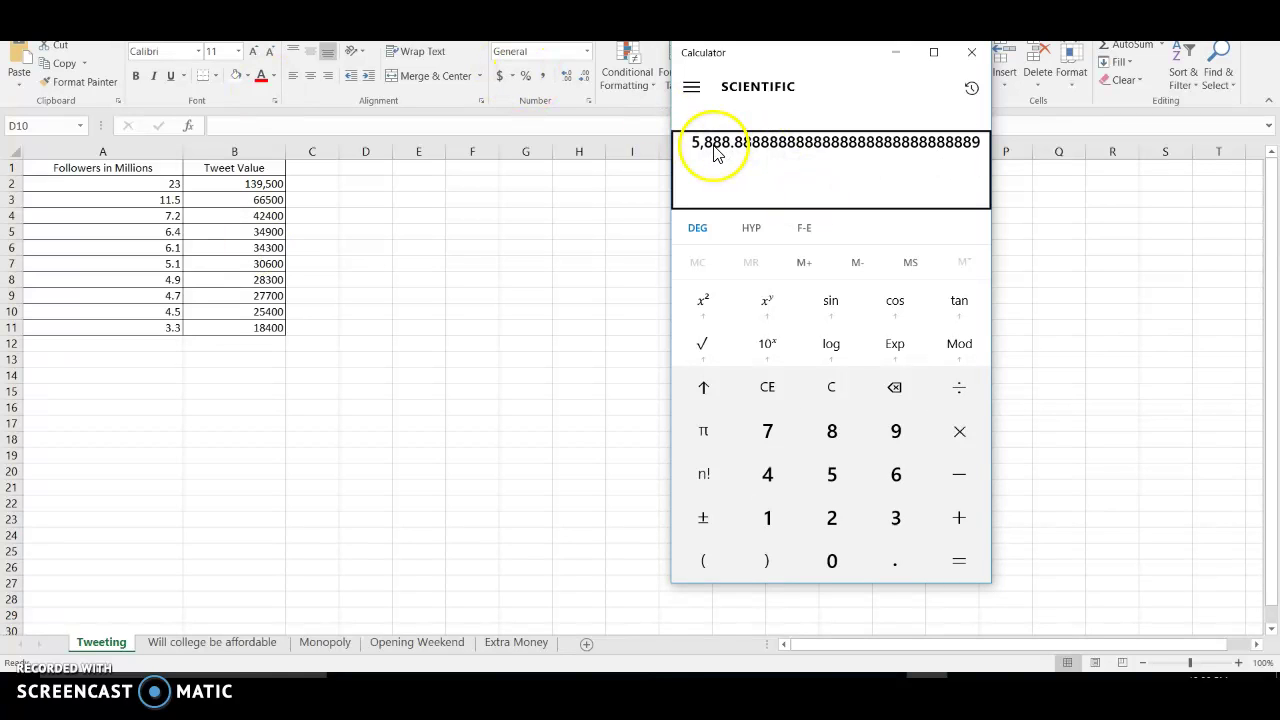
{"action": "key", "text": "alt+Tab"}
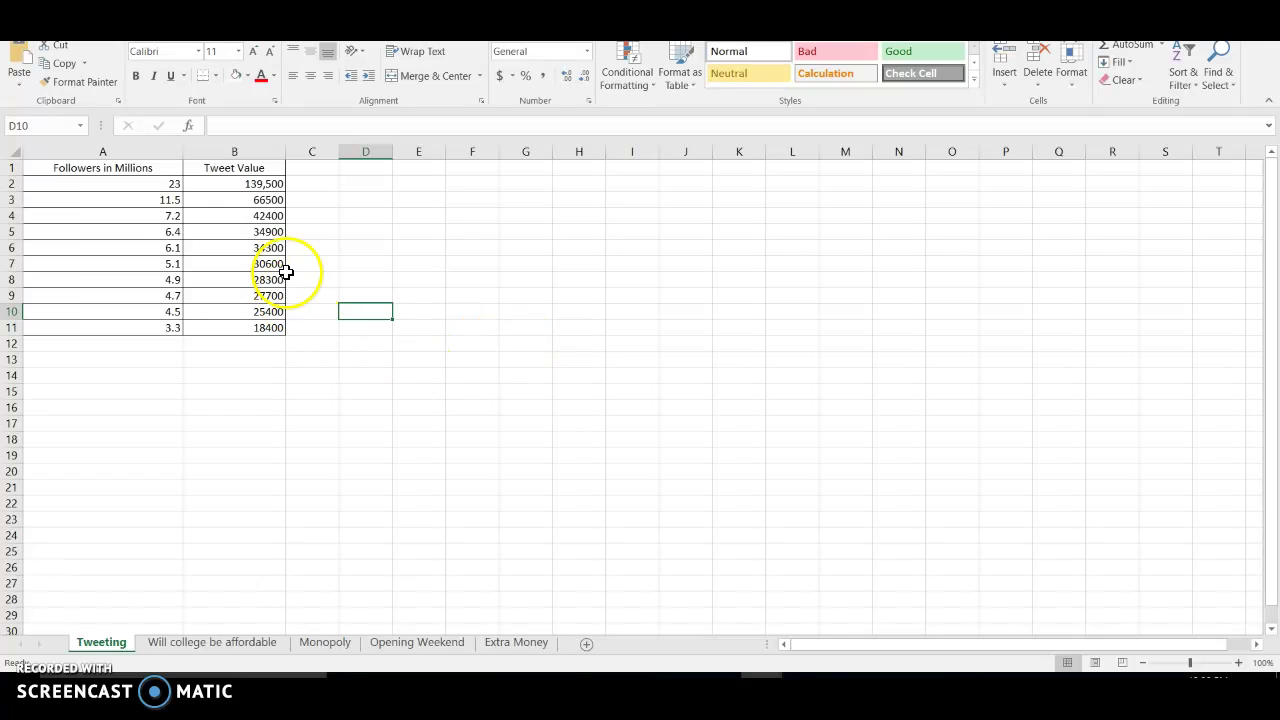
Insert a markers-only scatter chart from the Followers in Millions and Tweet Value data in A1:B11.
{"action": "left_click_drag", "start_coordinate": [120, 168], "coordinate": [251, 329]}
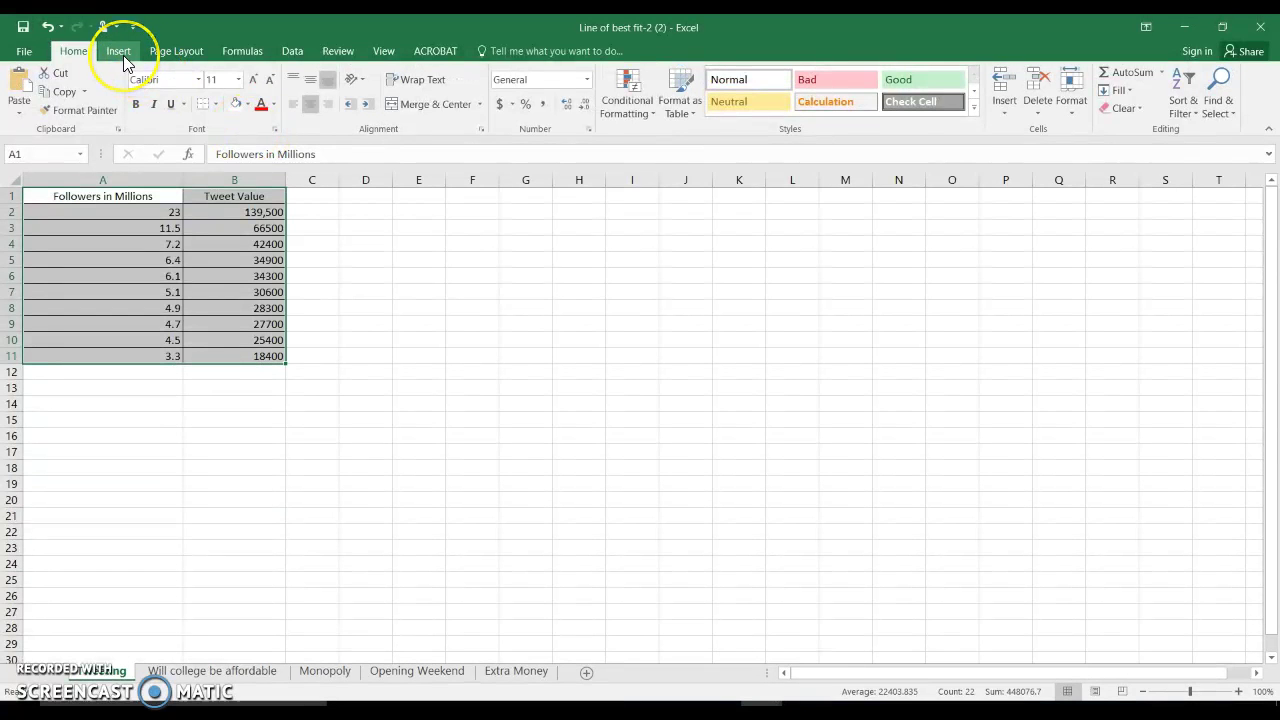
{"action": "left_click", "coordinate": [119, 52]}
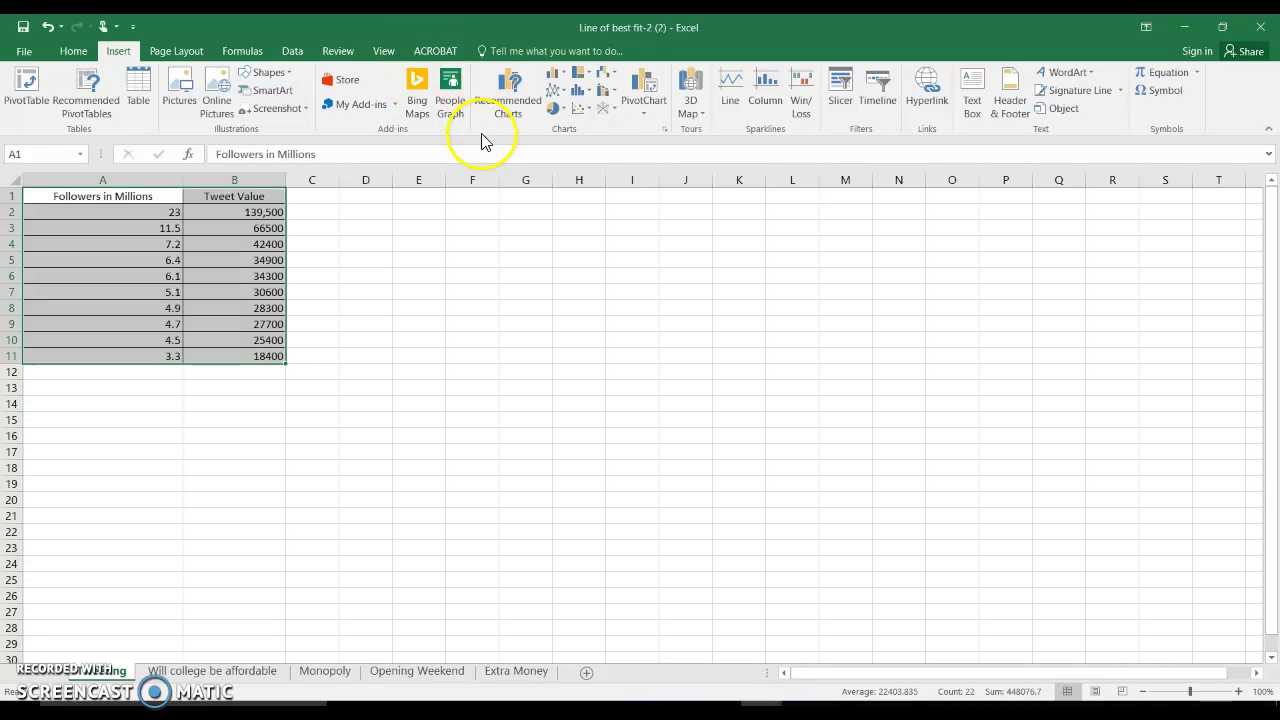
{"action": "left_click", "coordinate": [580, 112]}
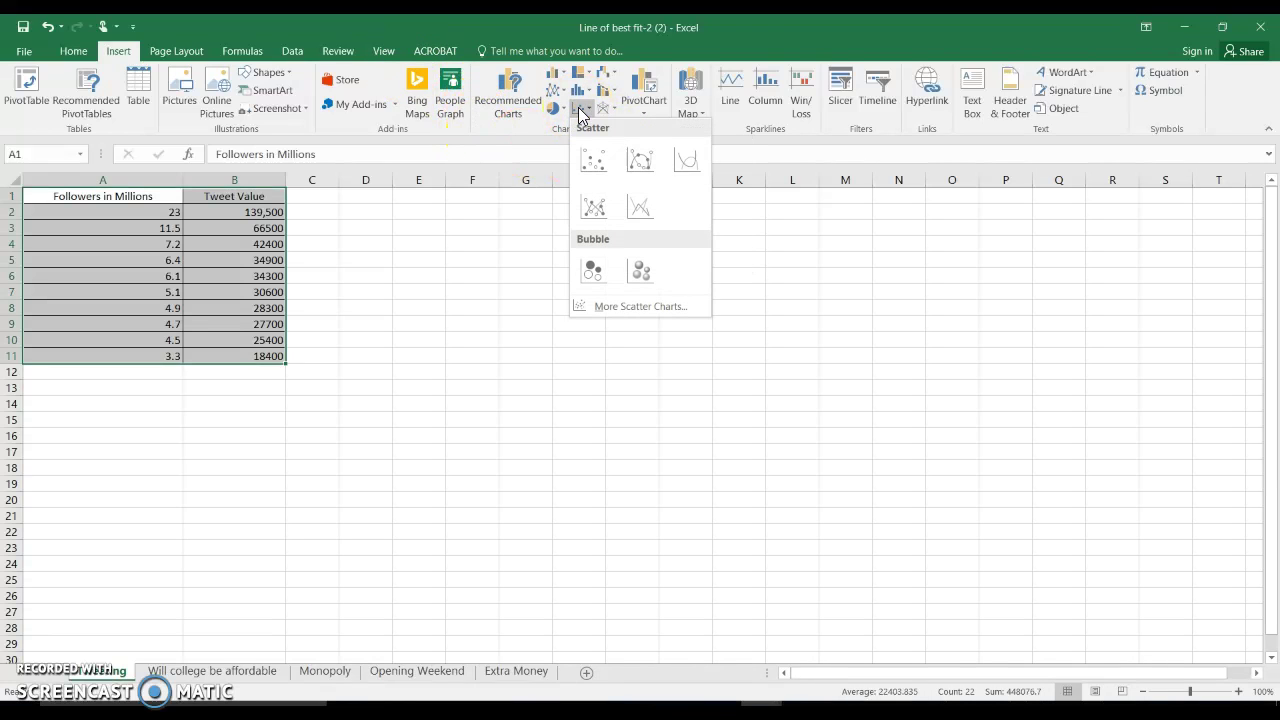
{"action": "left_click", "coordinate": [592, 158]}
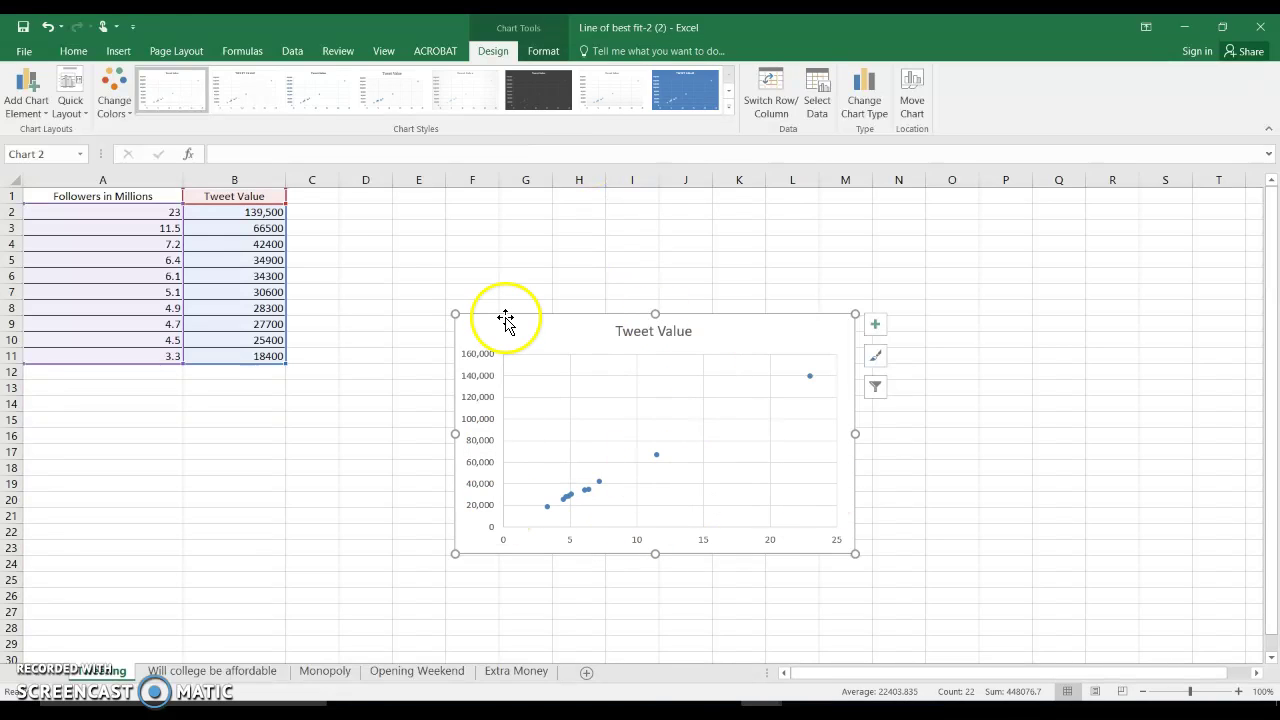
{"action": "left_click", "coordinate": [119, 52]}
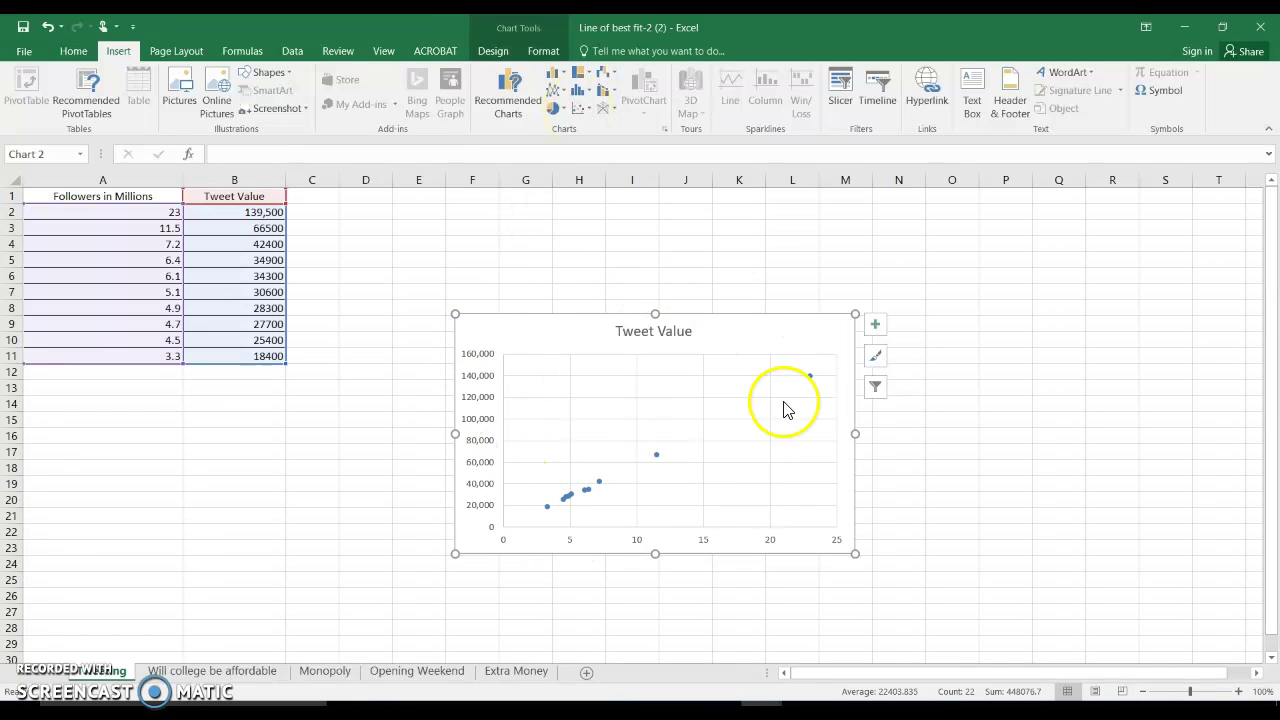
Add a linear trendline to the Tweet Value data points, displaying its equation and R-squared value on the chart.
{"action": "right_click", "coordinate": [657, 456]}
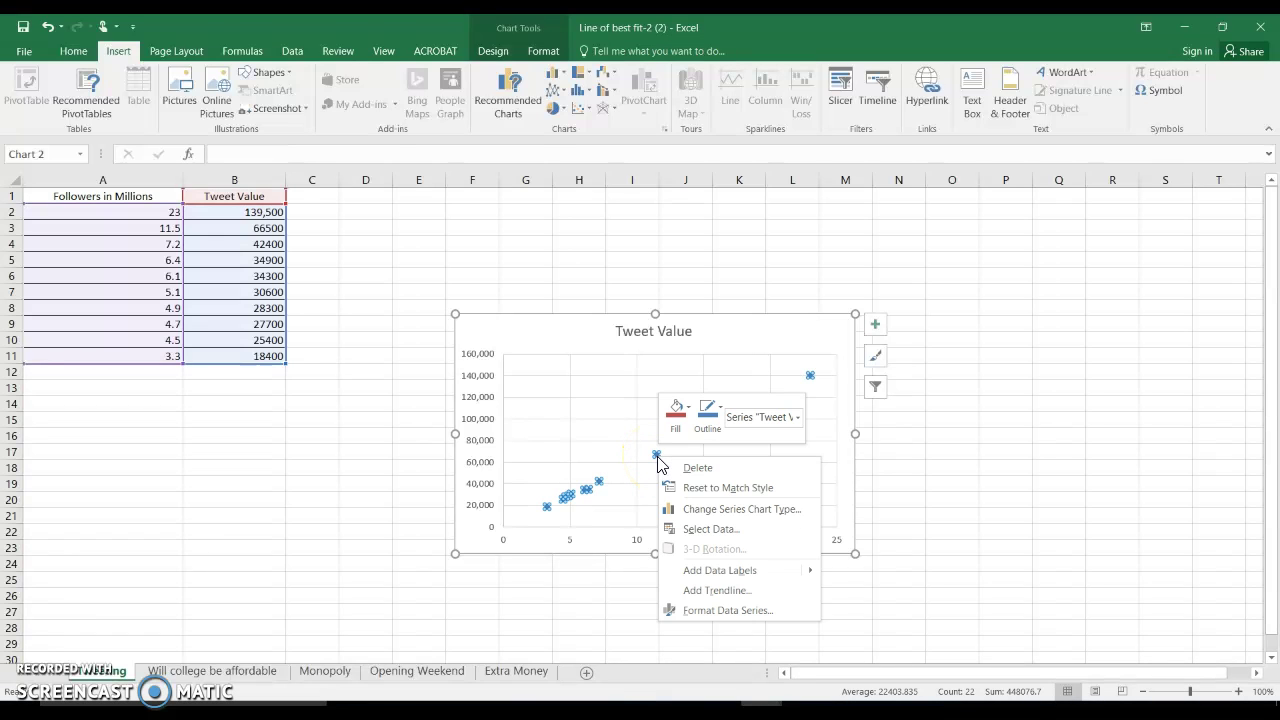
{"action": "left_click", "coordinate": [727, 600]}
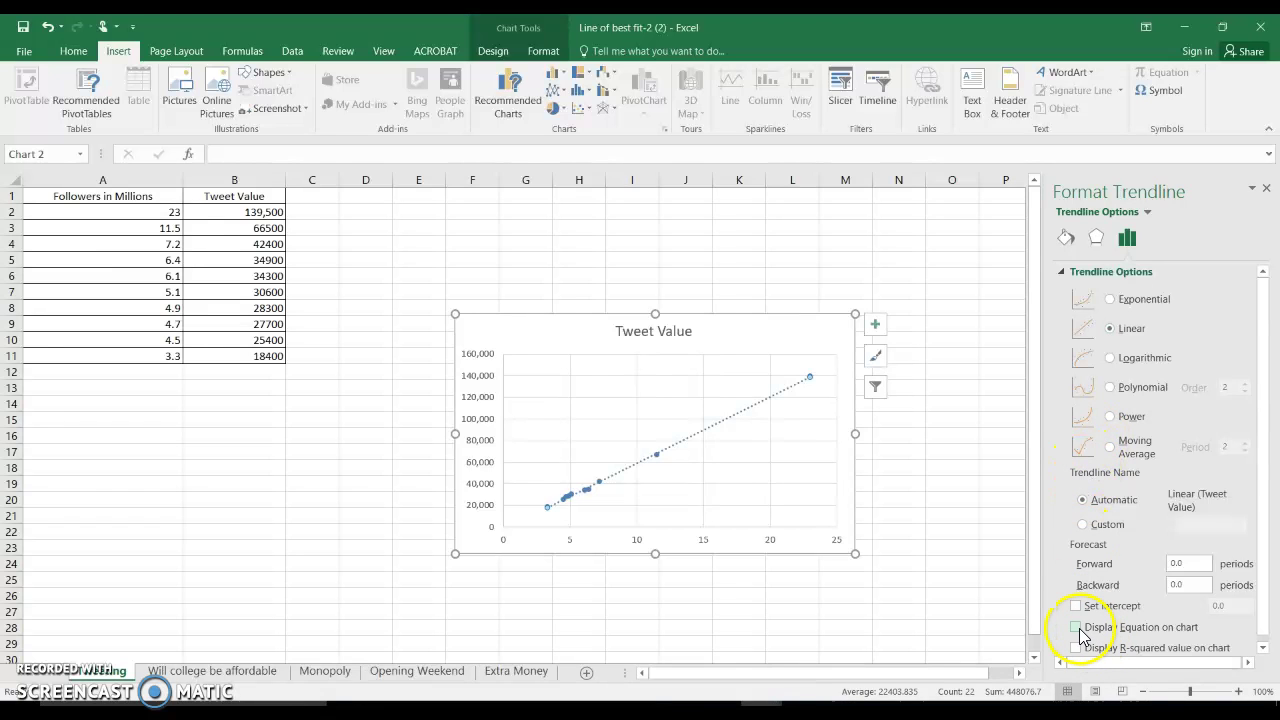
{"action": "scroll", "coordinate": [1245, 462], "scroll_direction": "down", "scroll_amount": 1}
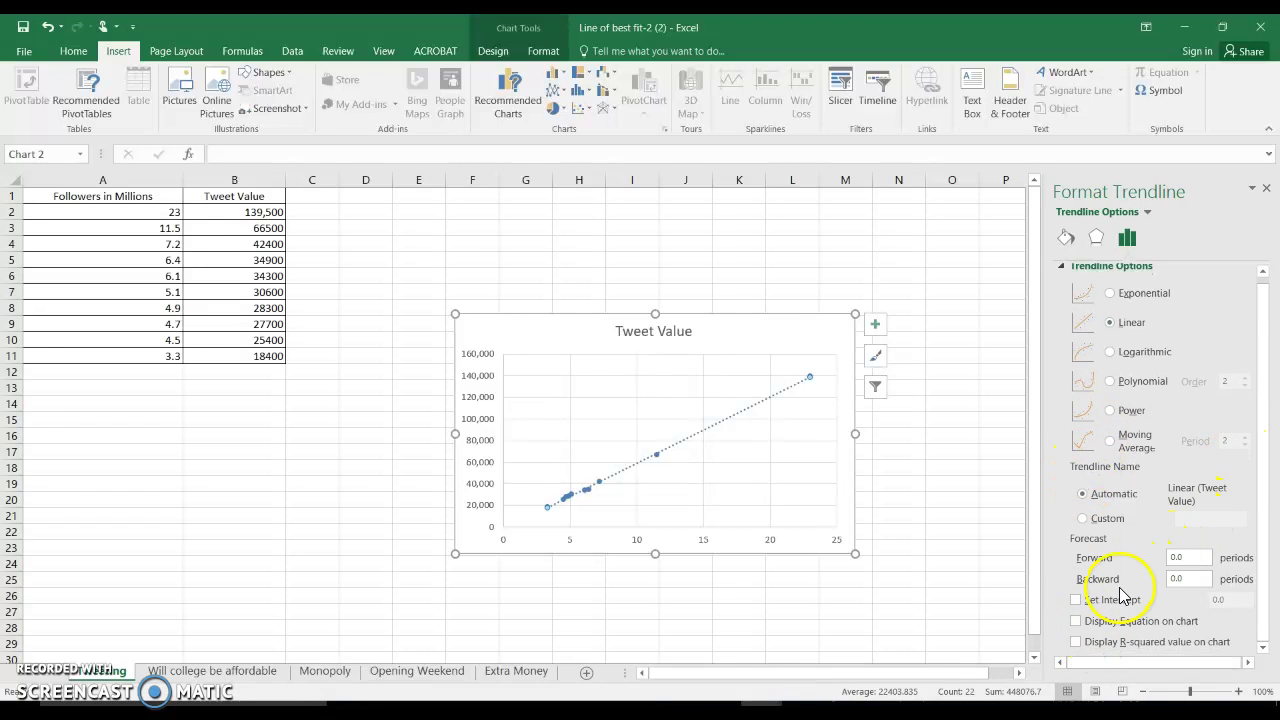
{"action": "left_click", "coordinate": [1077, 624]}
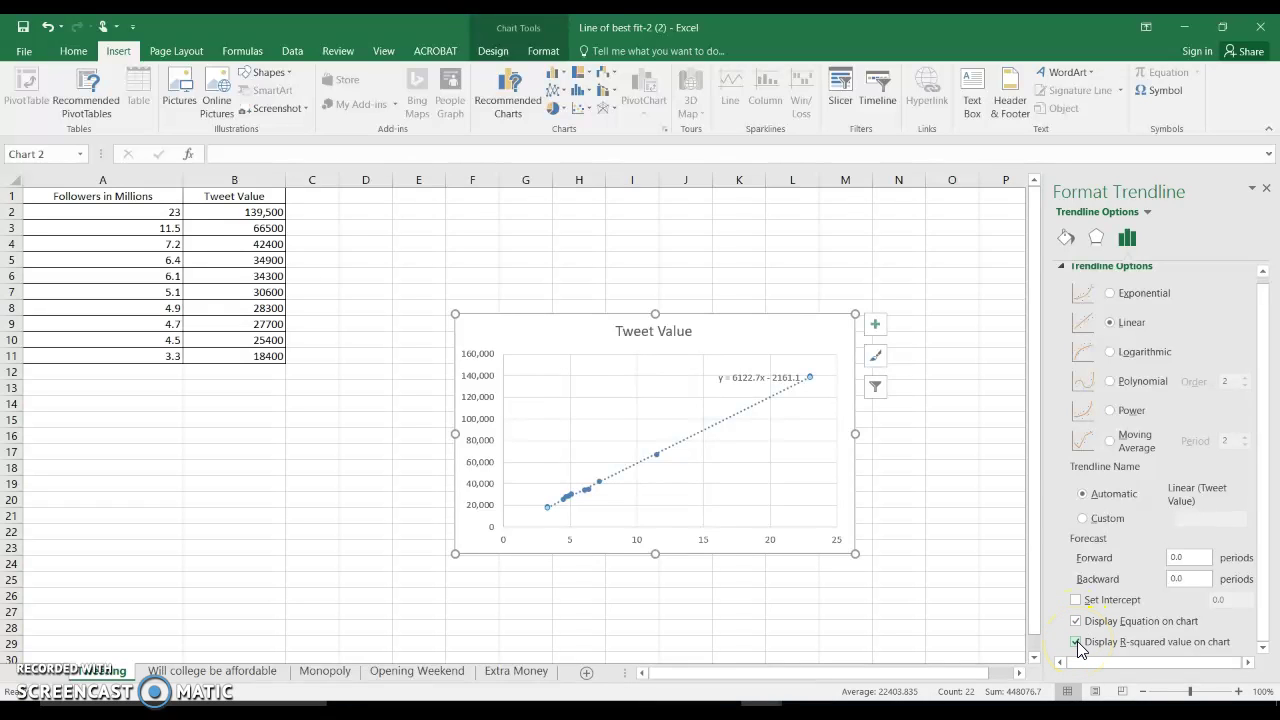
Move the trendline equation label above the plot area beside the chart title and set its font size to 14.
{"action": "left_click_drag", "start_coordinate": [773, 376], "coordinate": [710, 308]}
{"action": "left_click", "coordinate": [784, 275]}
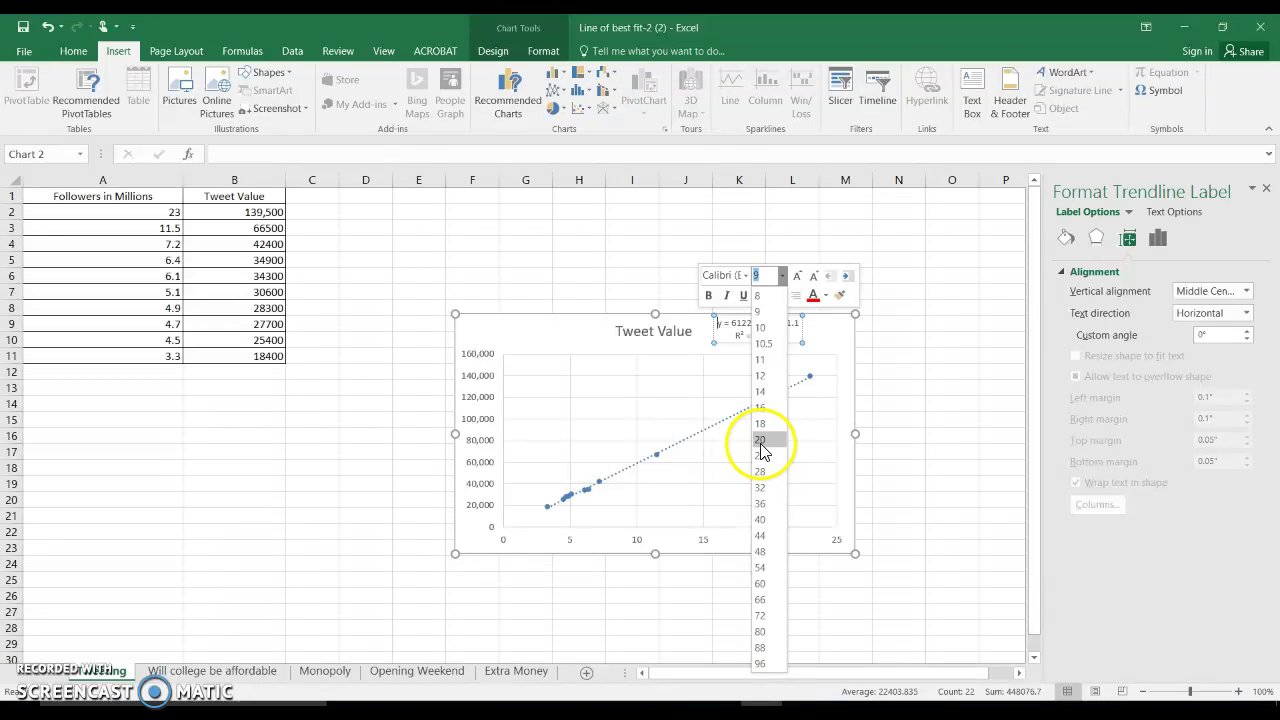
{"action": "left_click", "coordinate": [760, 440]}
{"action": "left_click_drag", "start_coordinate": [798, 337], "coordinate": [730, 323]}
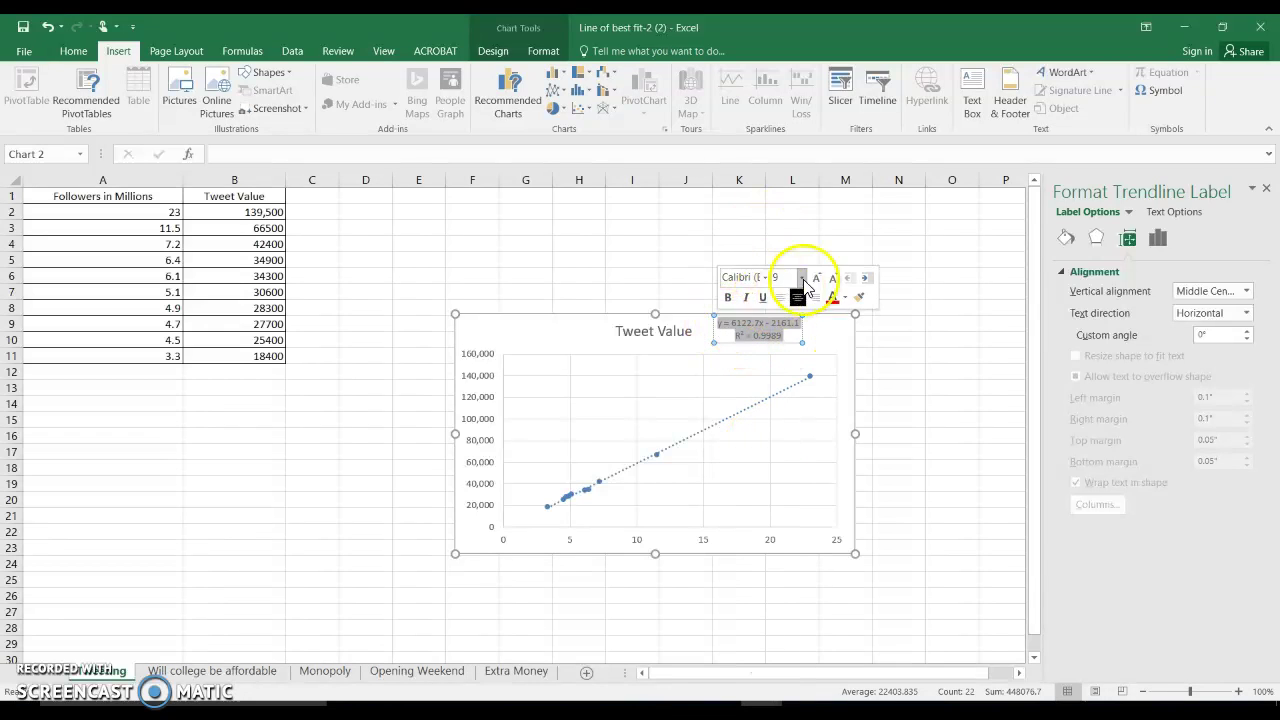
{"action": "left_click", "coordinate": [801, 277]}
{"action": "left_click", "coordinate": [790, 394]}
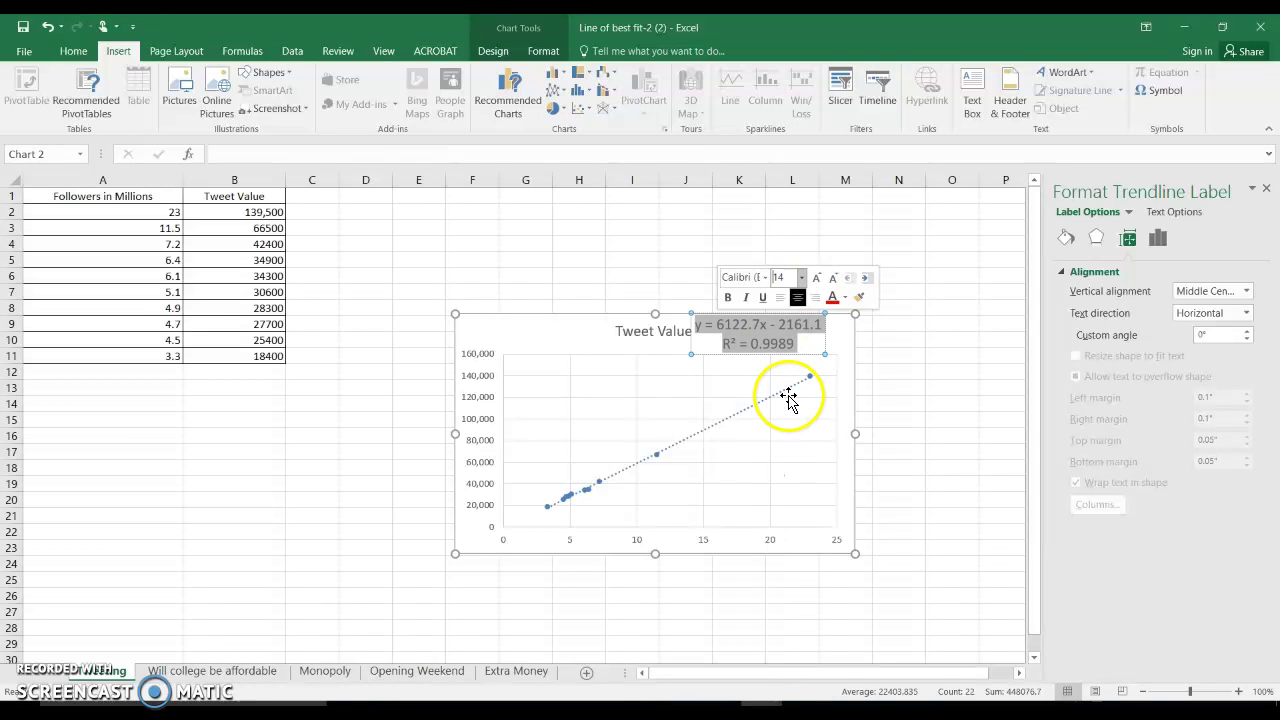
{"action": "left_click", "coordinate": [898, 340]}
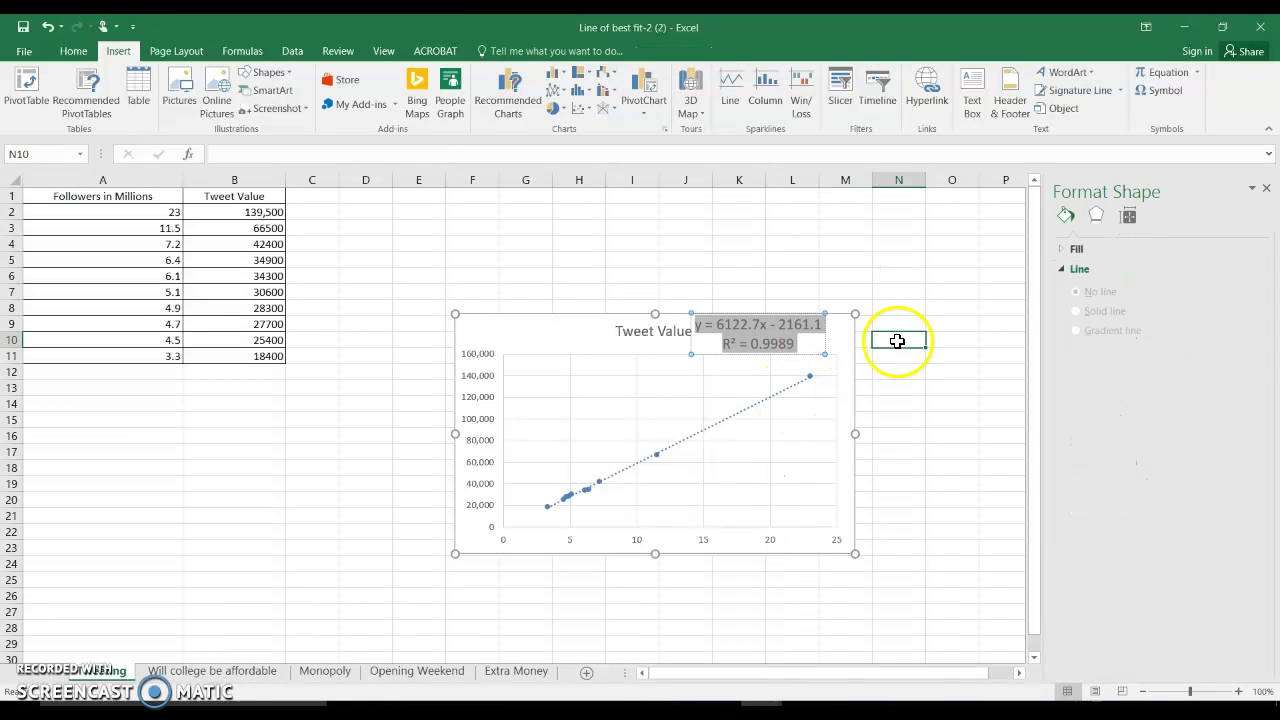
Move the trendline equation label into the upper-left part of the plot area, and highlight its slope, then its y-intercept term.
{"action": "left_click", "coordinate": [748, 336]}
{"action": "left_click_drag", "start_coordinate": [748, 336], "coordinate": [543, 409]}
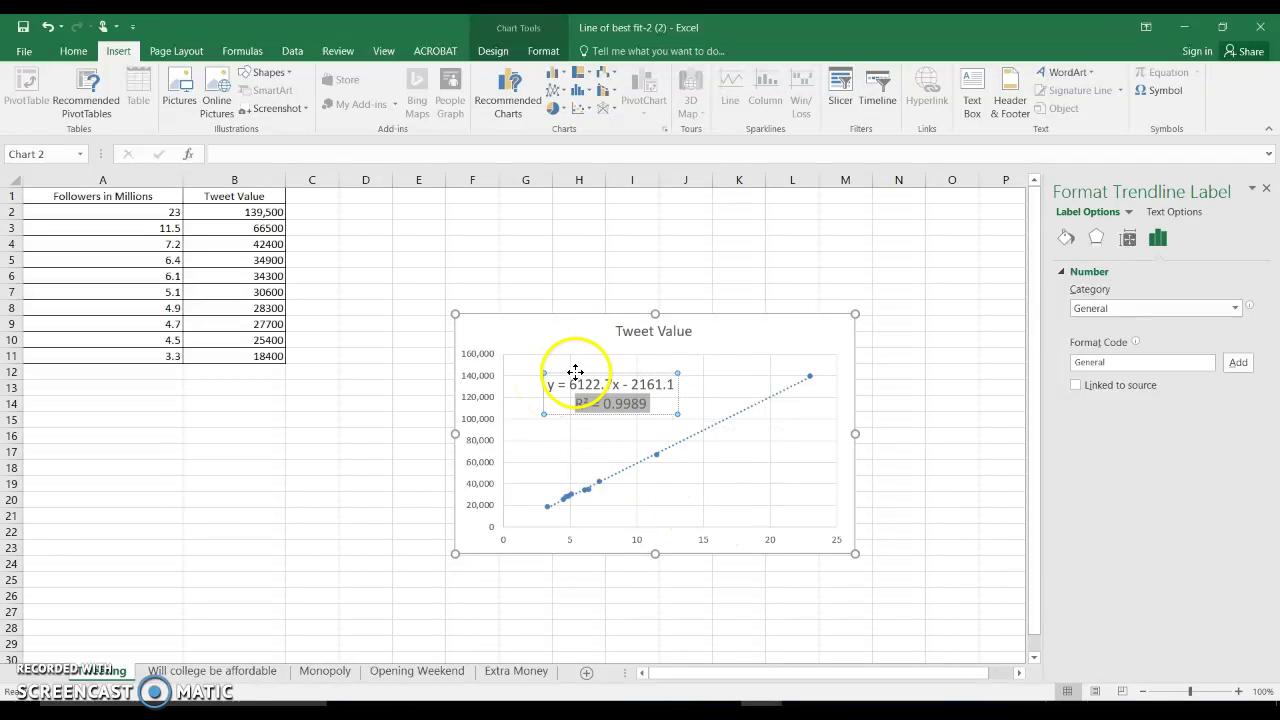
{"action": "left_click_drag", "start_coordinate": [569, 385], "coordinate": [614, 390]}
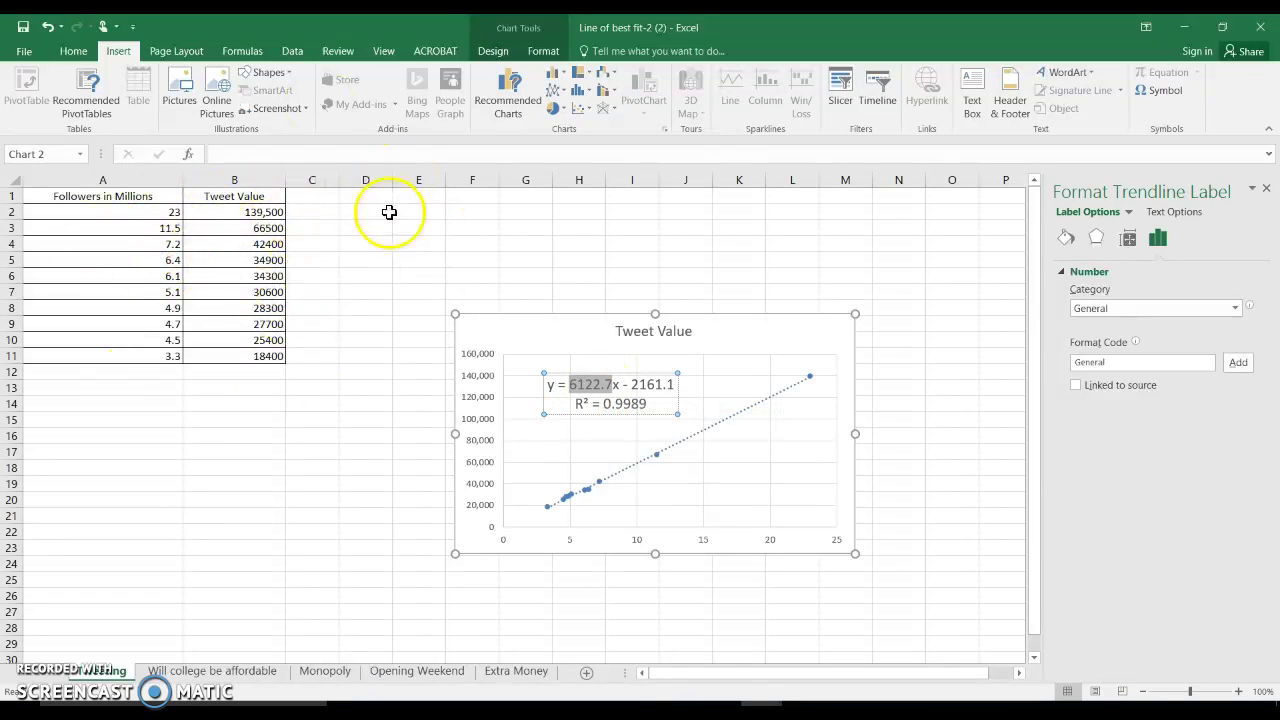
{"action": "left_click", "coordinate": [603, 398]}
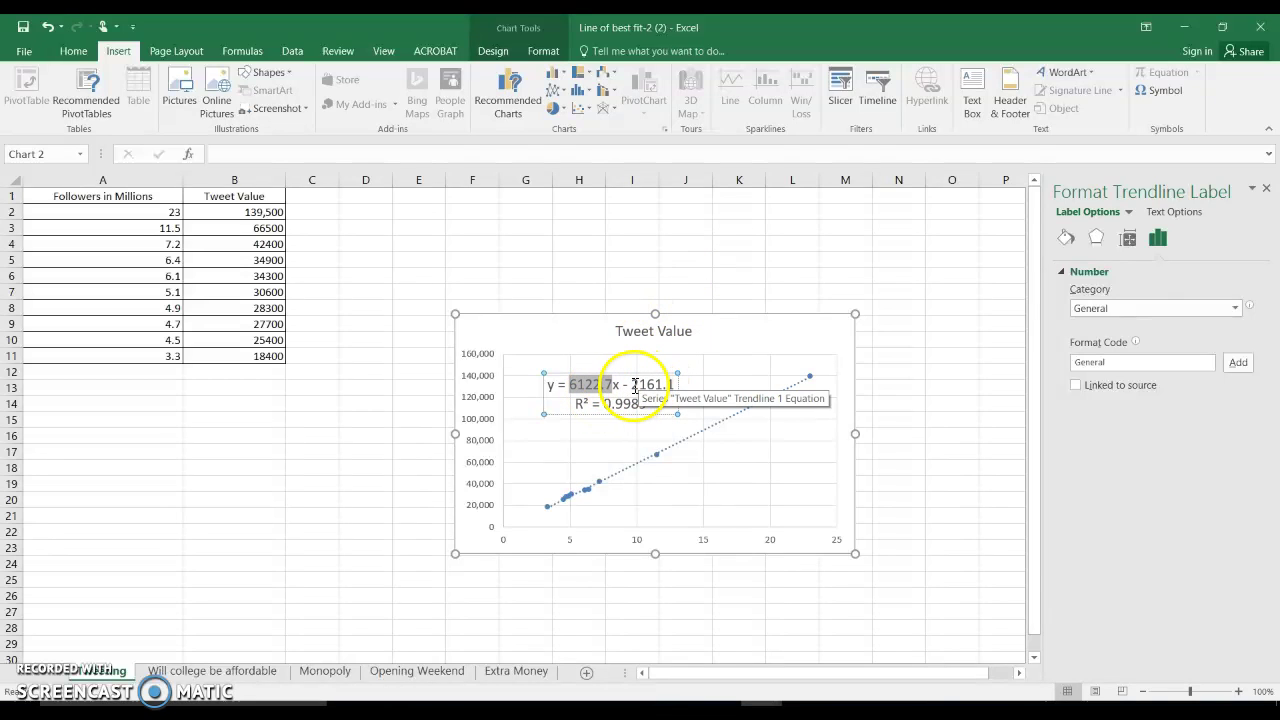
{"action": "left_click_drag", "start_coordinate": [624, 385], "coordinate": [664, 386]}
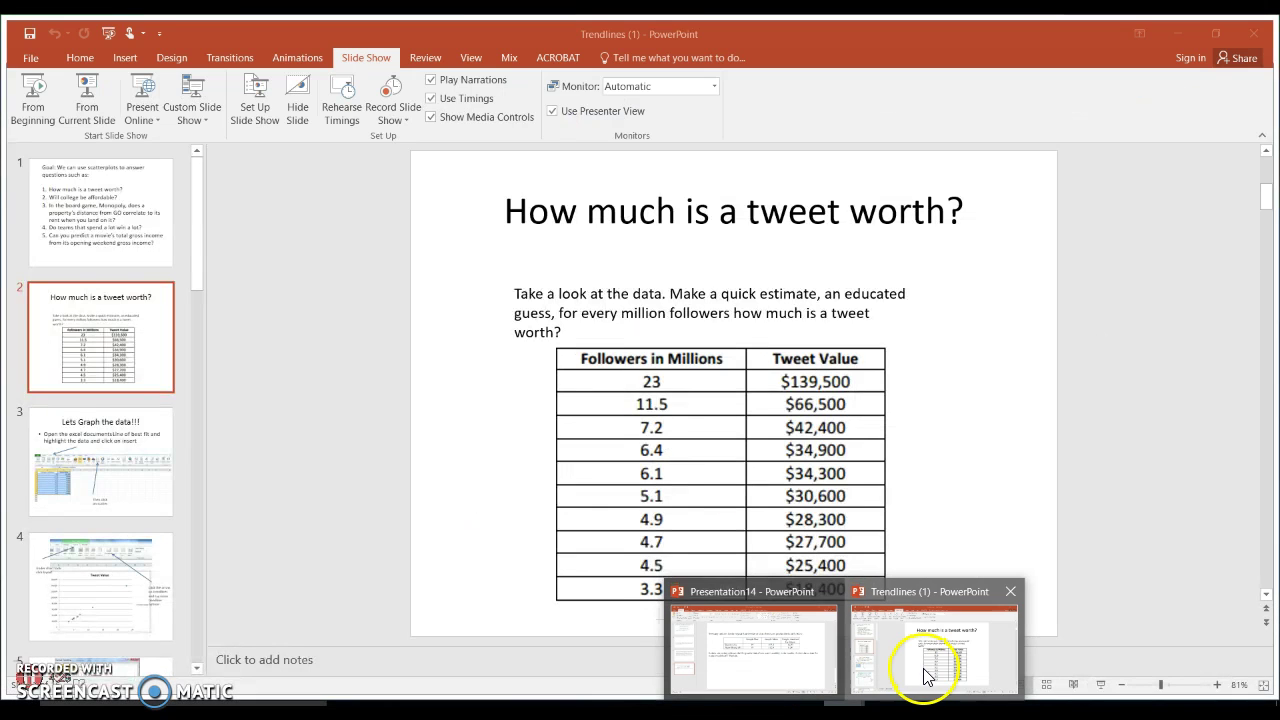
Switch to the Trendlines (1) presentation in PowerPoint, view the Tweet Value chart slide, and open the Interpreting the Graph slide's question text.
{"action": "left_click", "coordinate": [920, 590]}
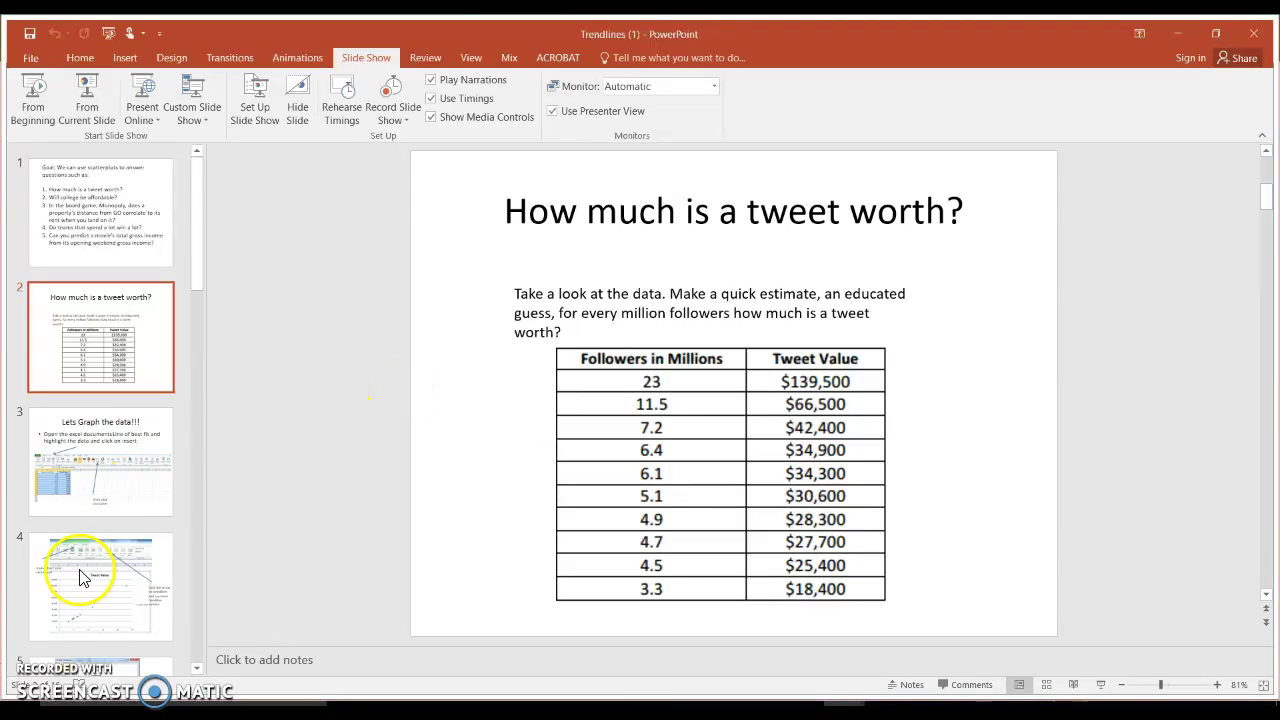
{"action": "scroll", "coordinate": [80, 570], "scroll_direction": "down", "scroll_amount": 4}
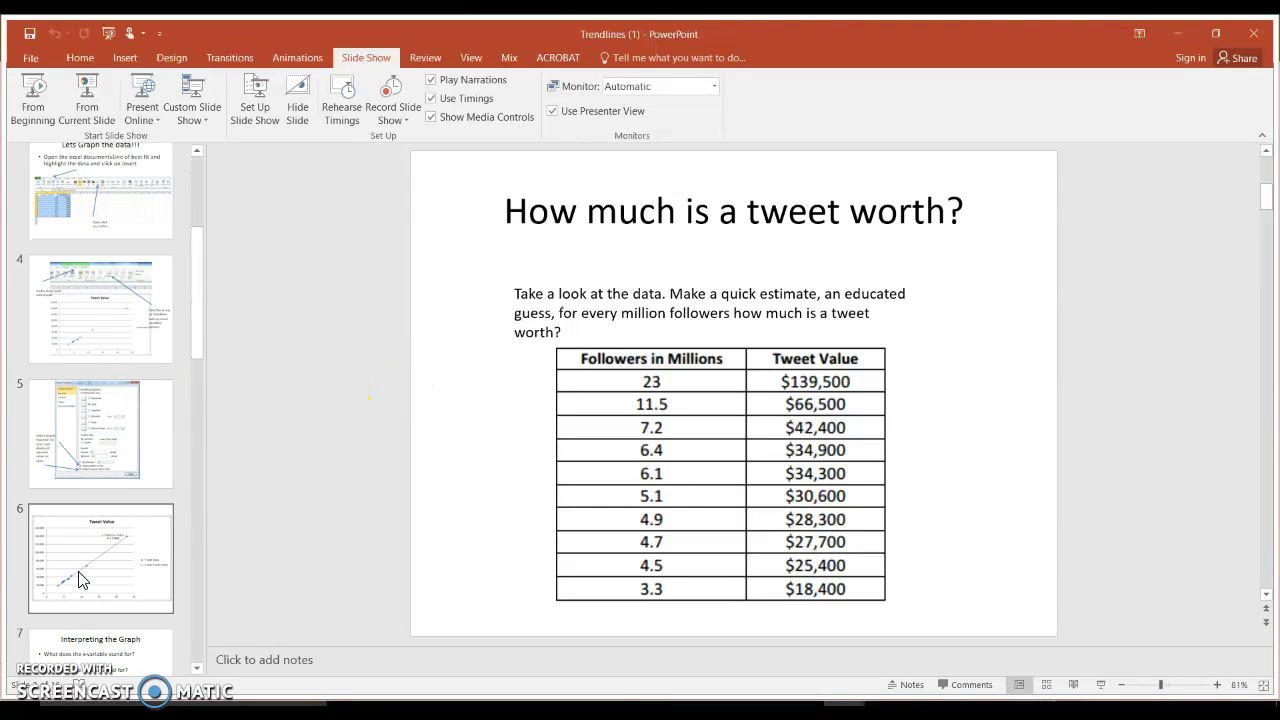
{"action": "left_click", "coordinate": [95, 515]}
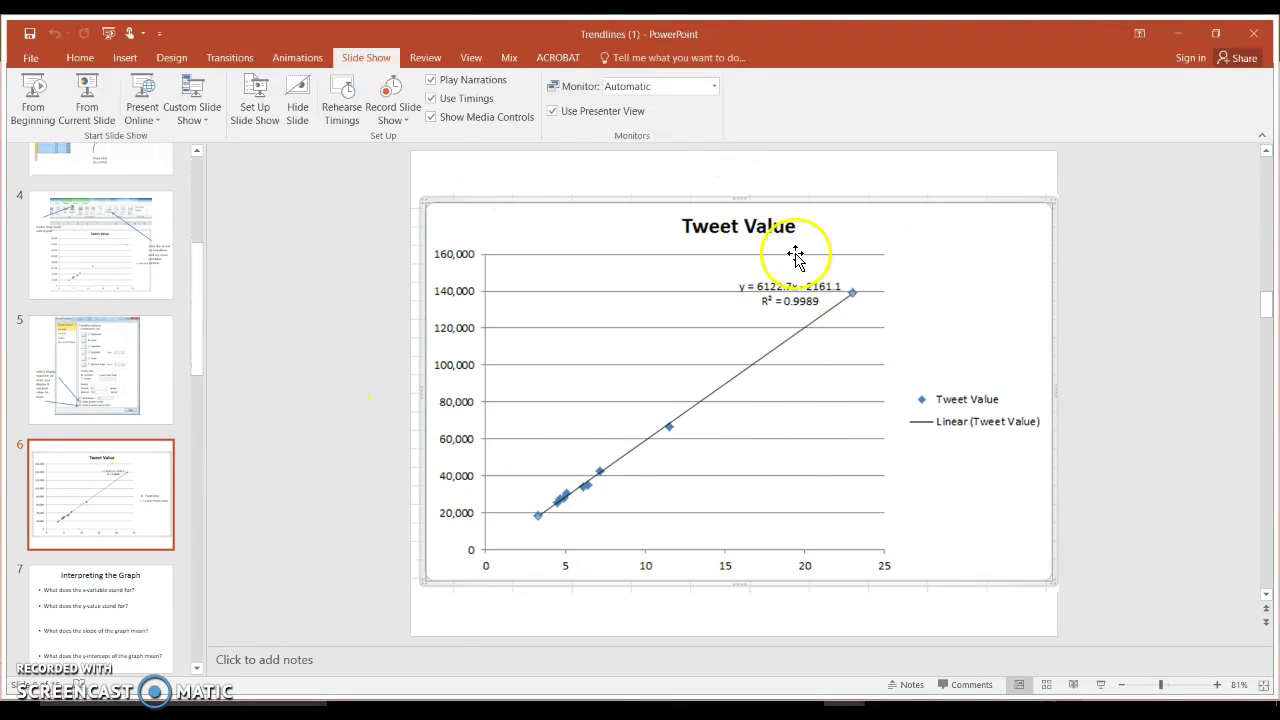
{"action": "left_click", "coordinate": [125, 620]}
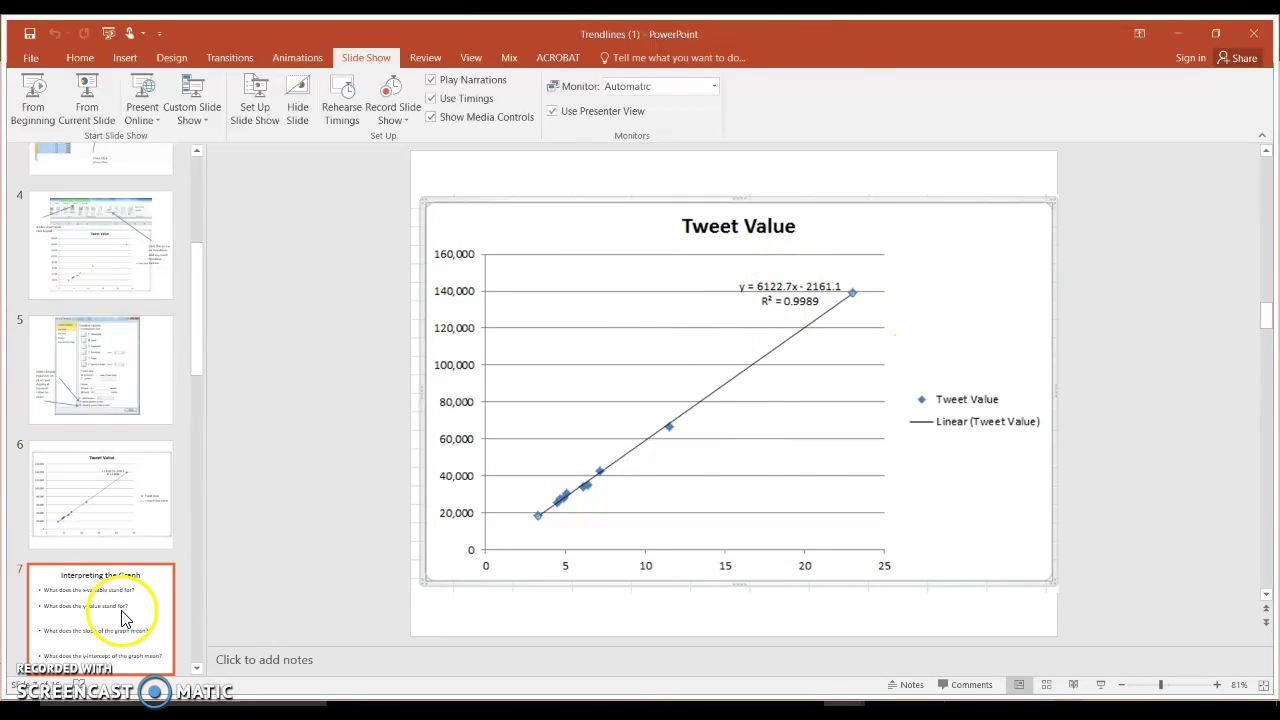
{"action": "left_click", "coordinate": [580, 286]}
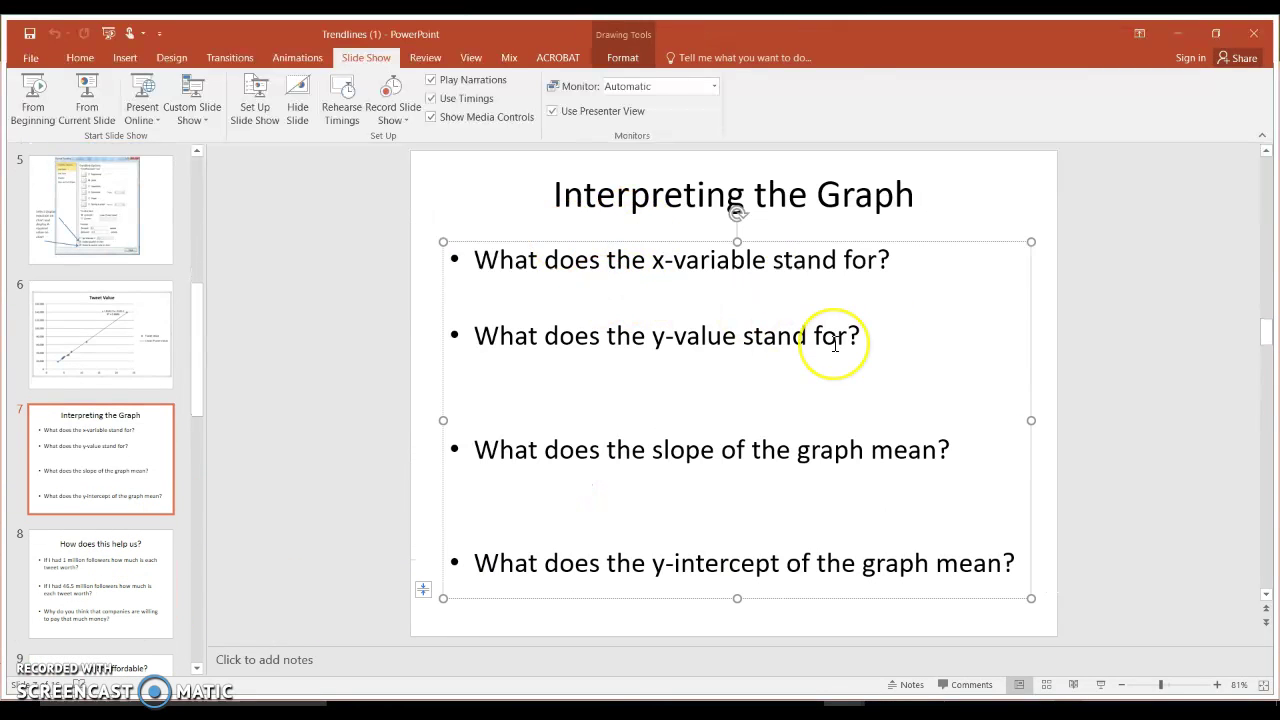